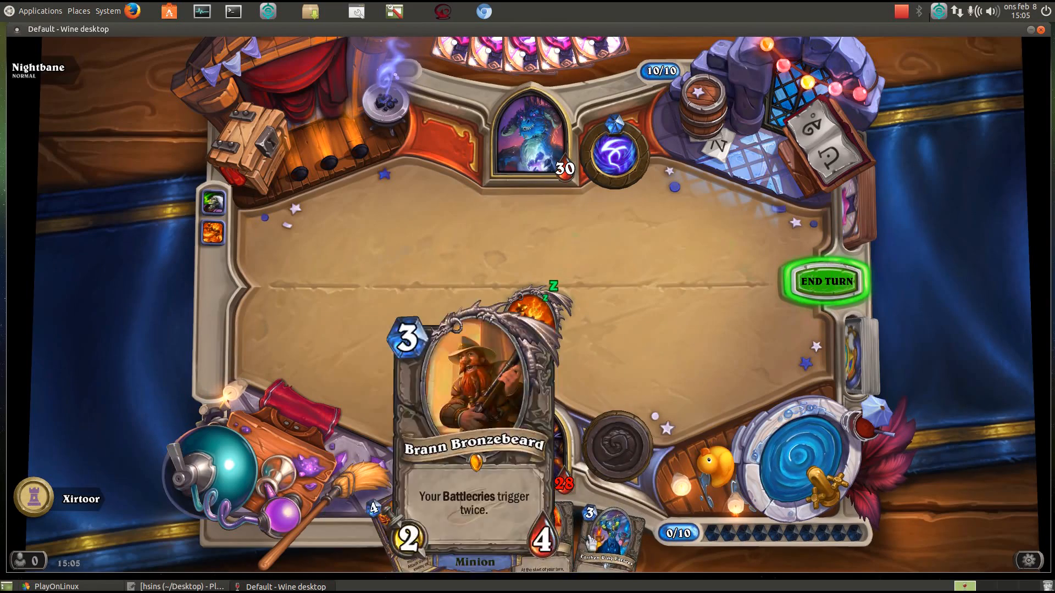
End the current turn in the Hearthstone match.
left_click(824, 270)
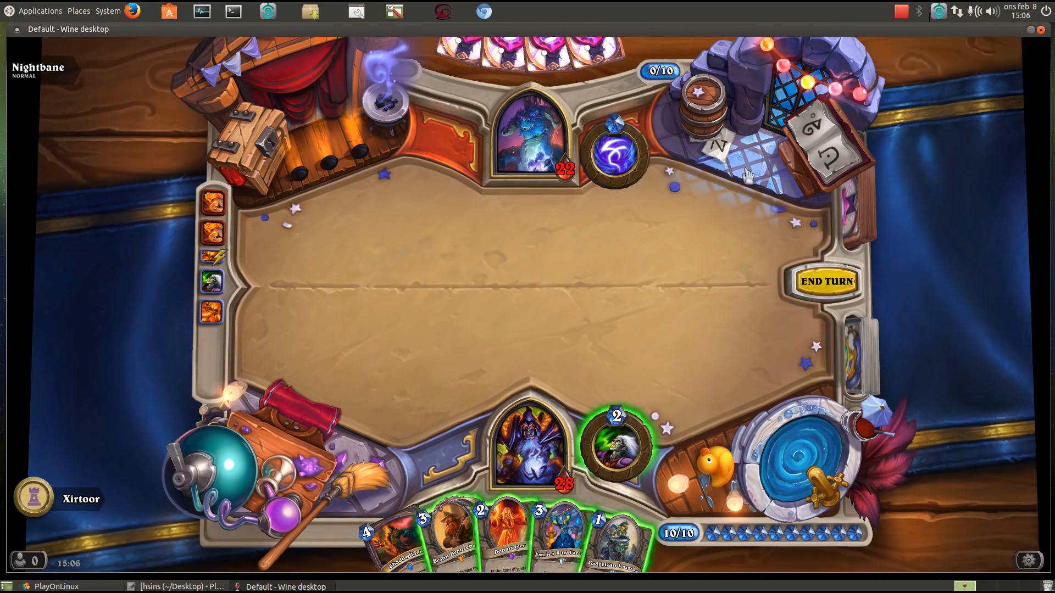
Switch to MATE System Monitor and end the Hearthstone.exe process.
right_click(292, 587)
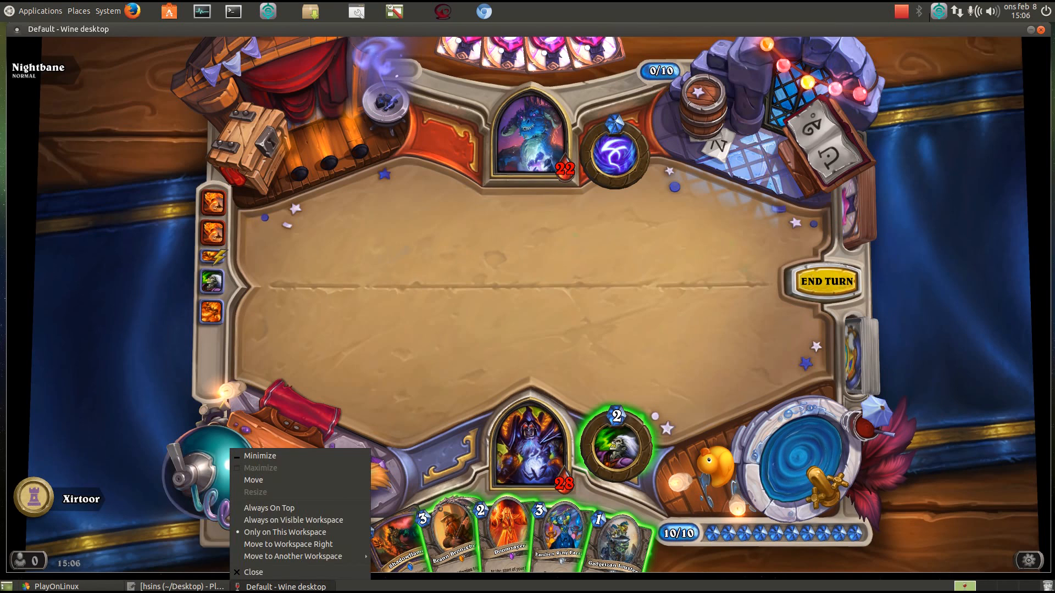
left_click(292, 587)
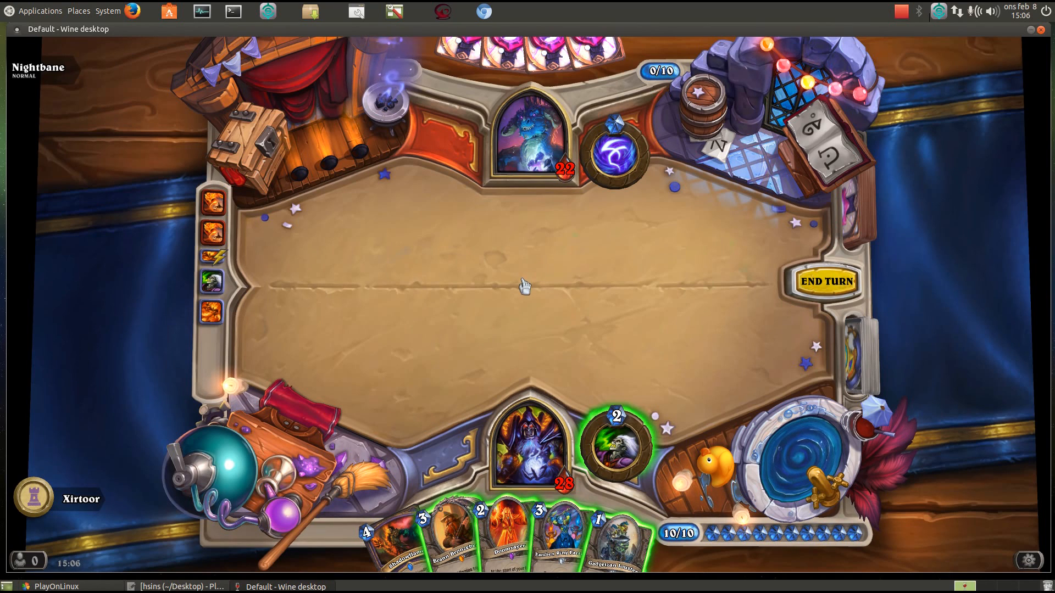
key("ctrl+space")
type("sys")
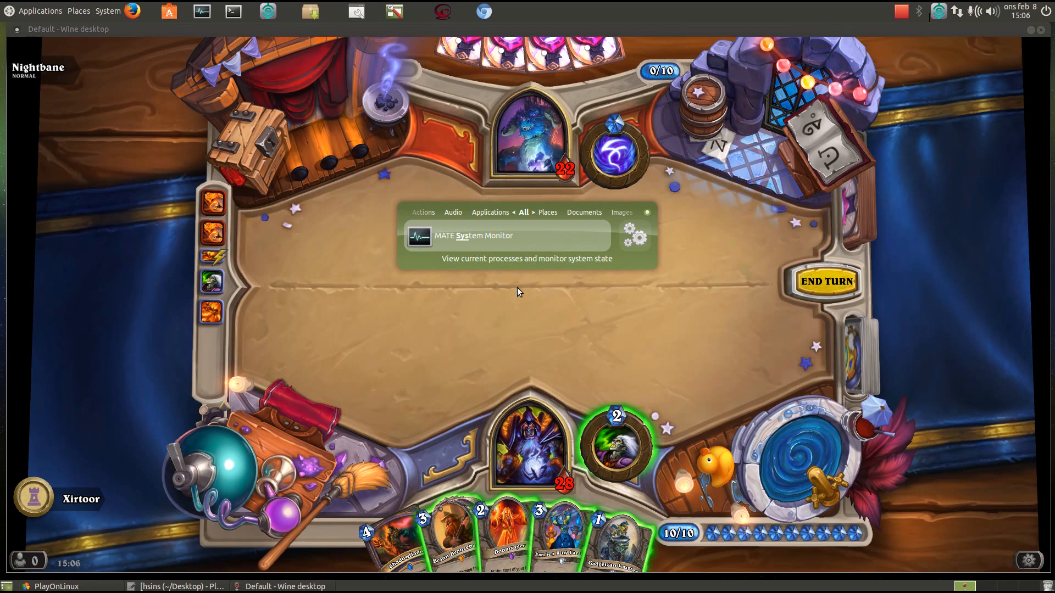
key("Return")
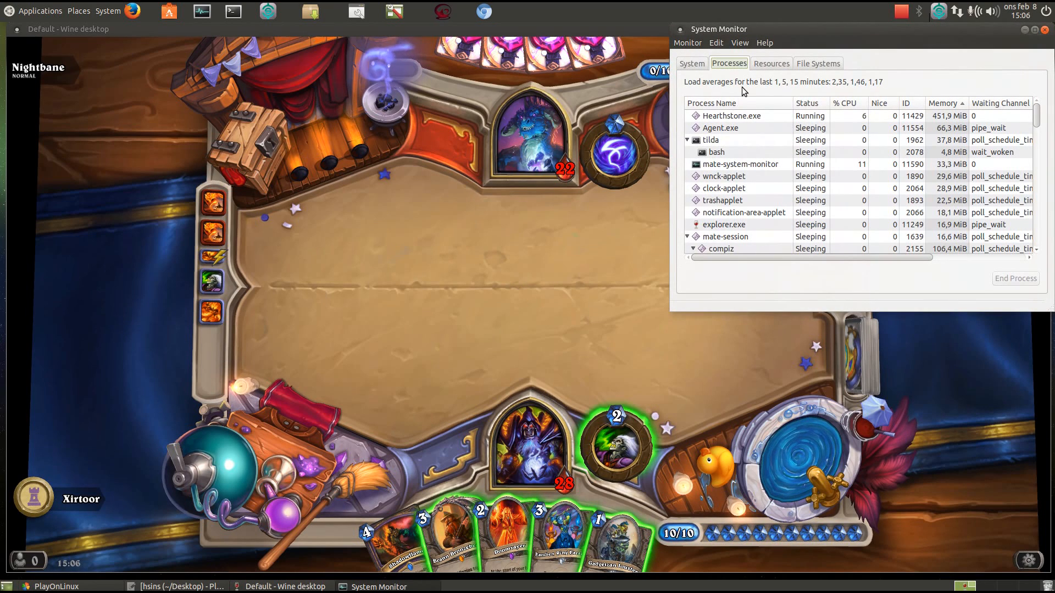
left_click(732, 118)
left_click(1016, 278)
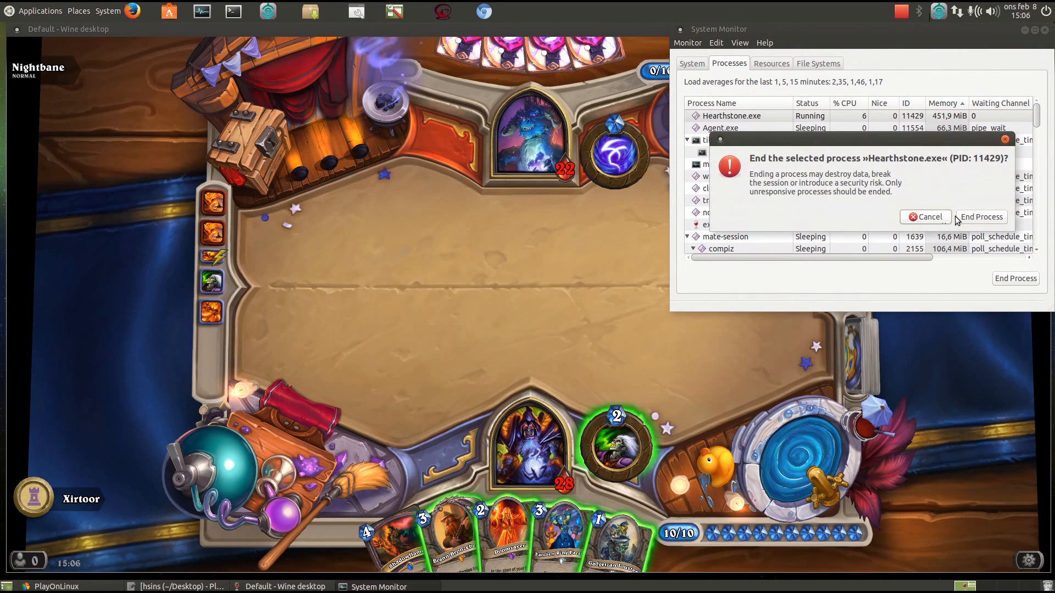
left_click(977, 222)
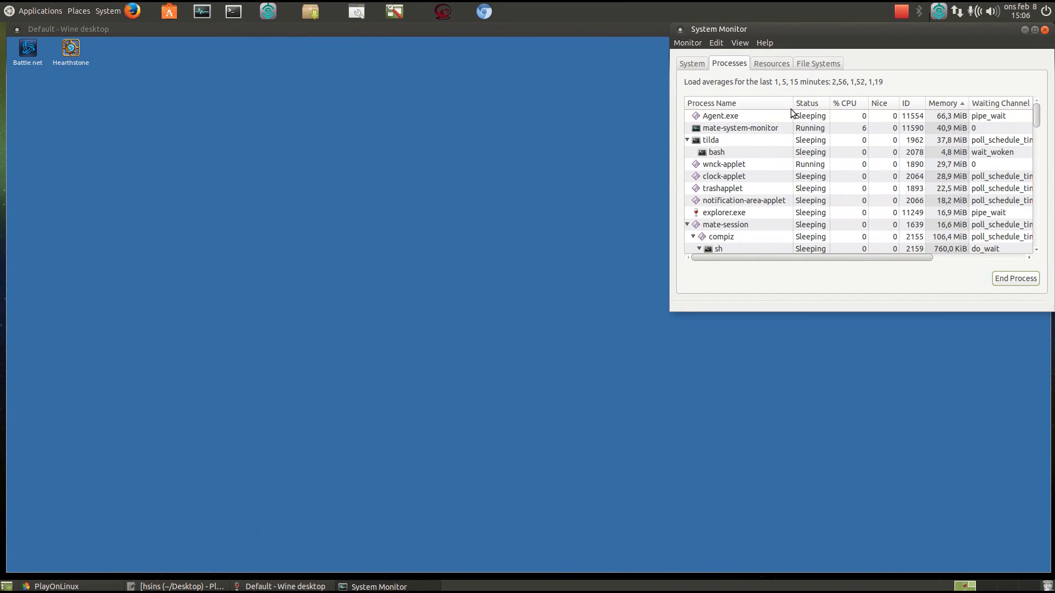
End the Agent.exe process and close both the Wine desktop and System Monitor windows.
left_click_drag(957, 58, 804, 126)
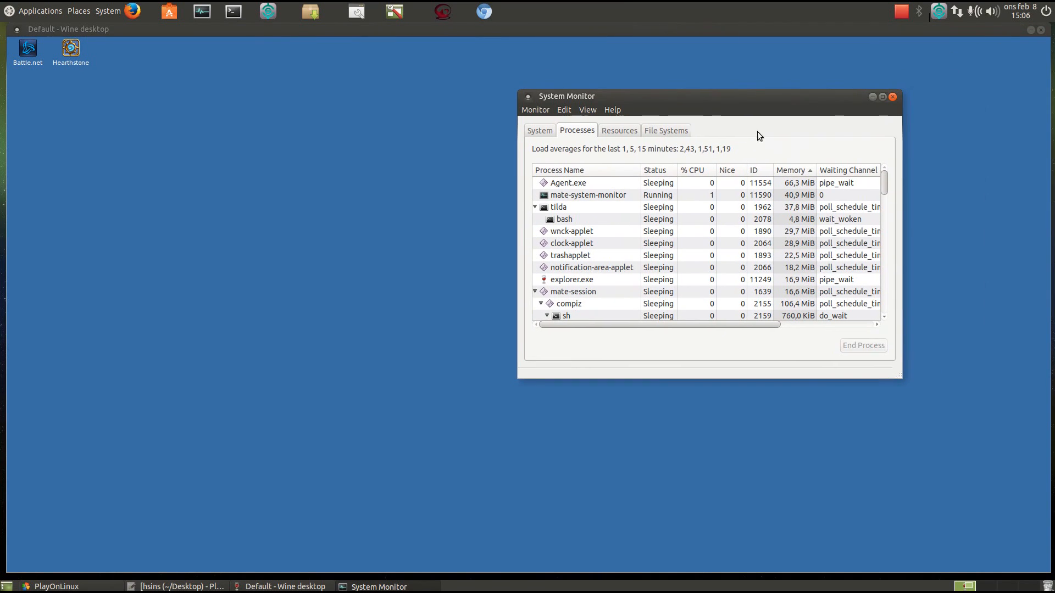
left_click(608, 183)
left_click(862, 346)
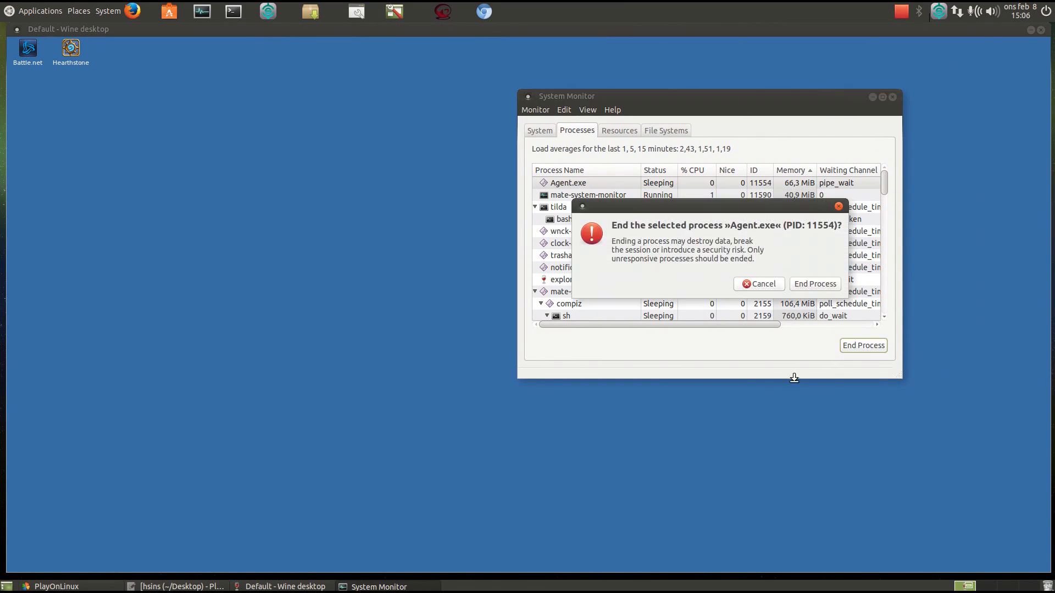
left_click(815, 283)
left_click(1041, 29)
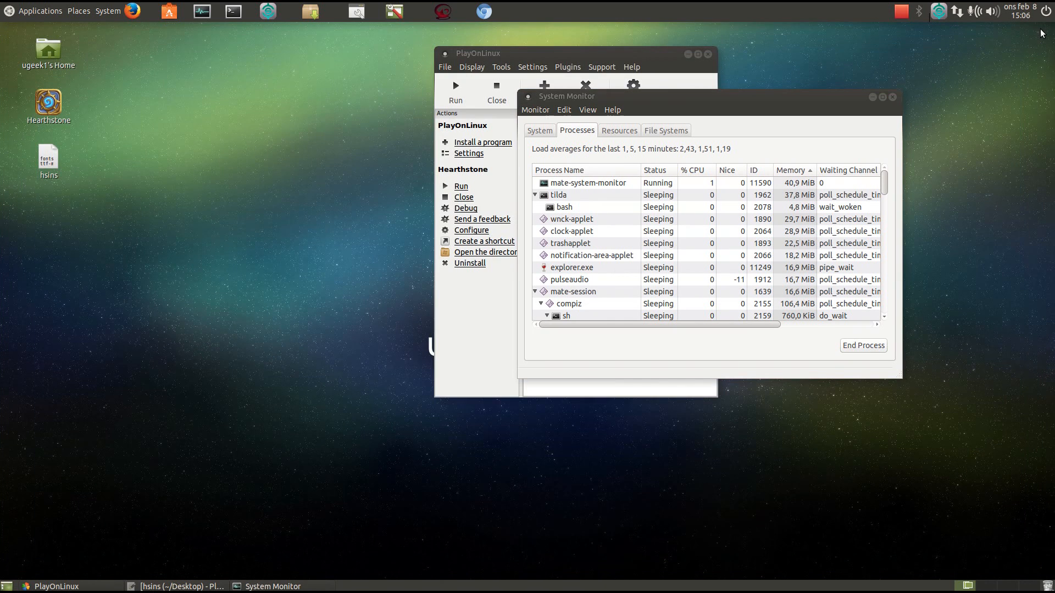
left_click(892, 97)
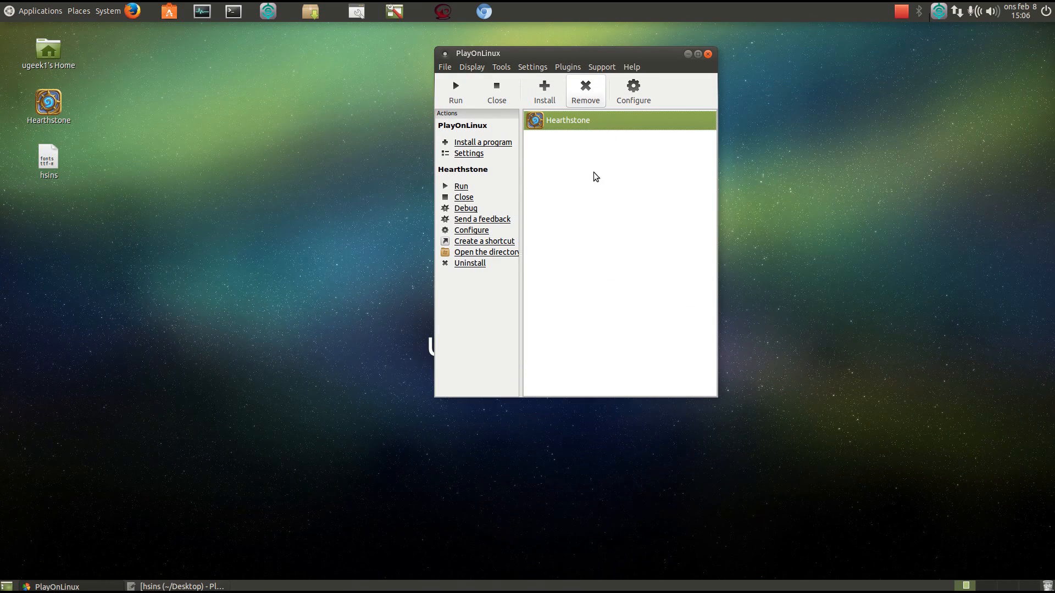
Uninstall Hearthstone from PlayOnLinux together with its hearthstone virtual drive.
left_click(585, 101)
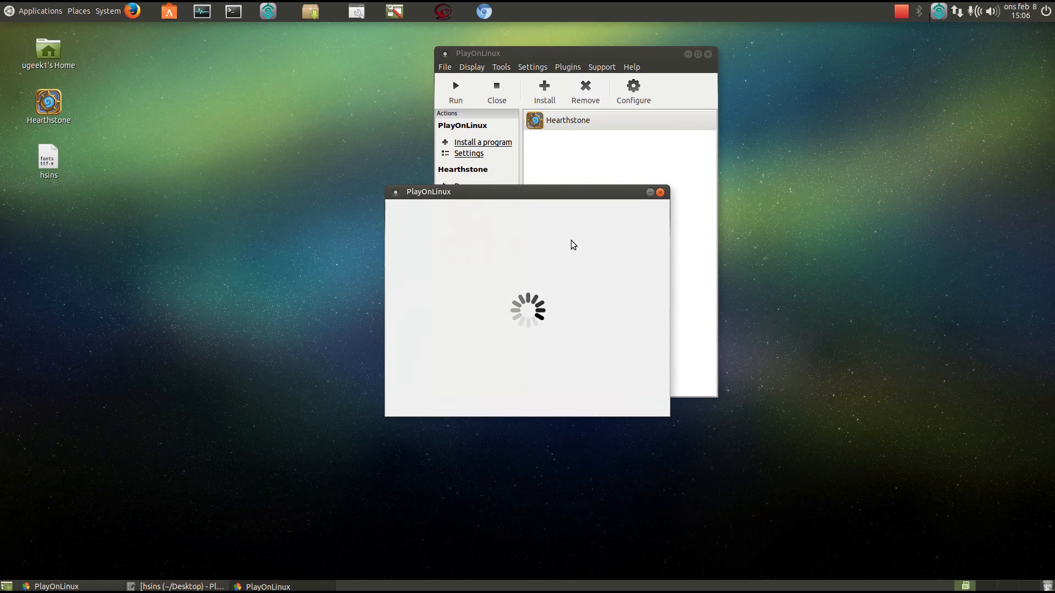
left_click(599, 407)
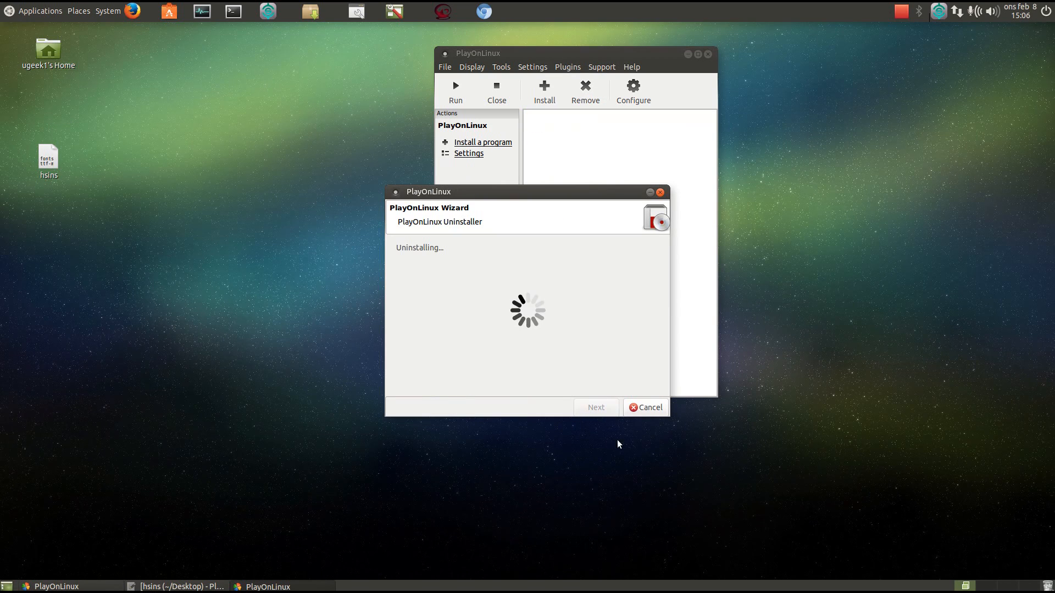
left_click(604, 408)
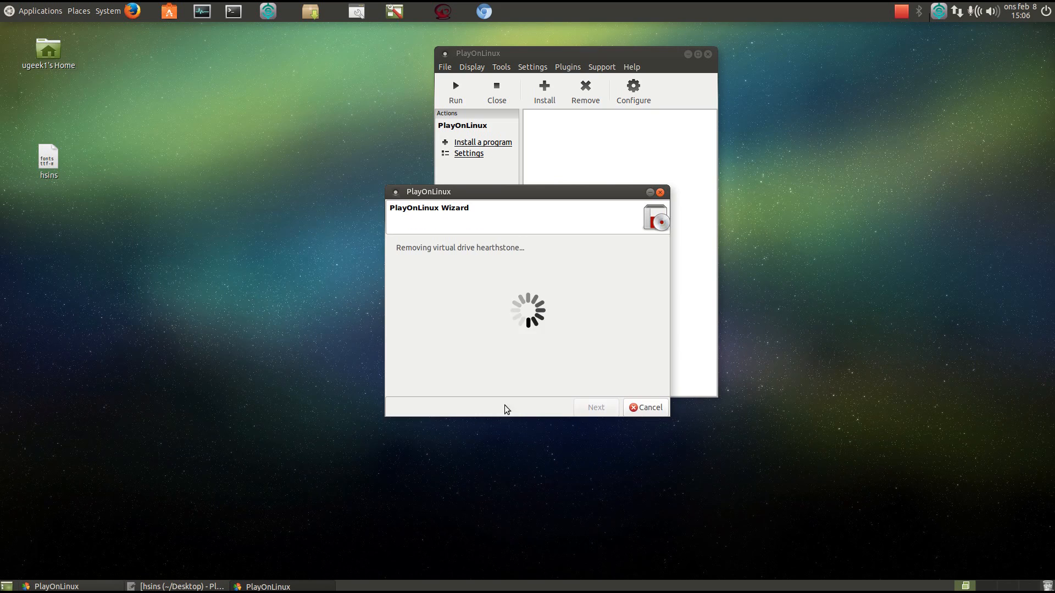
left_click(599, 408)
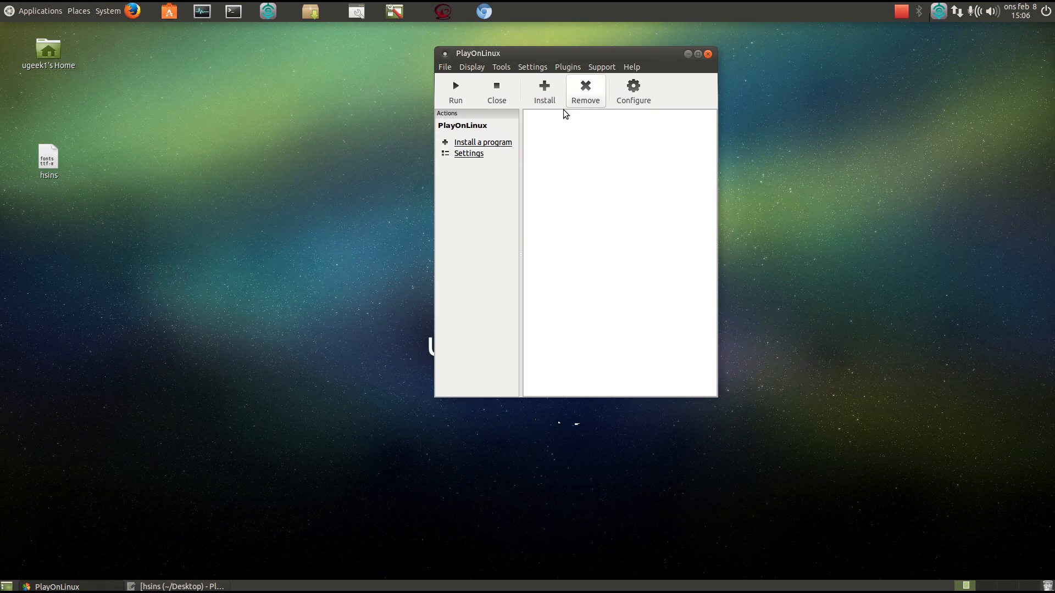
mouse_move(535, 55)
left_mouse_down()
mouse_move(466, 86)
mouse_move(520, 64)
left_mouse_up()
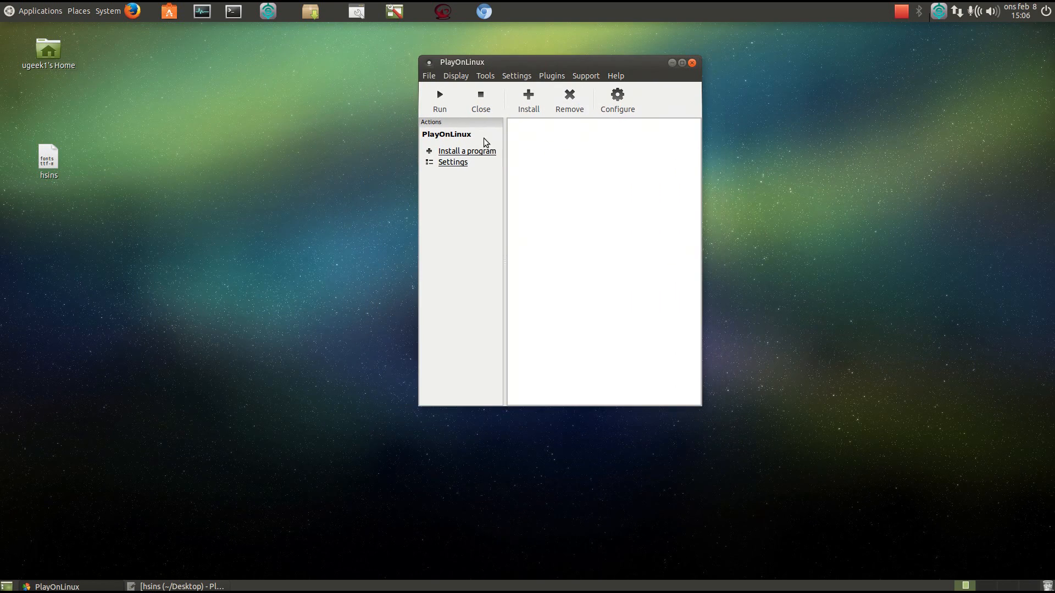
Run "sudo apt-get install playonlinux" in a terminal, authenticate with the account password, and close the terminal.
left_click(233, 11)
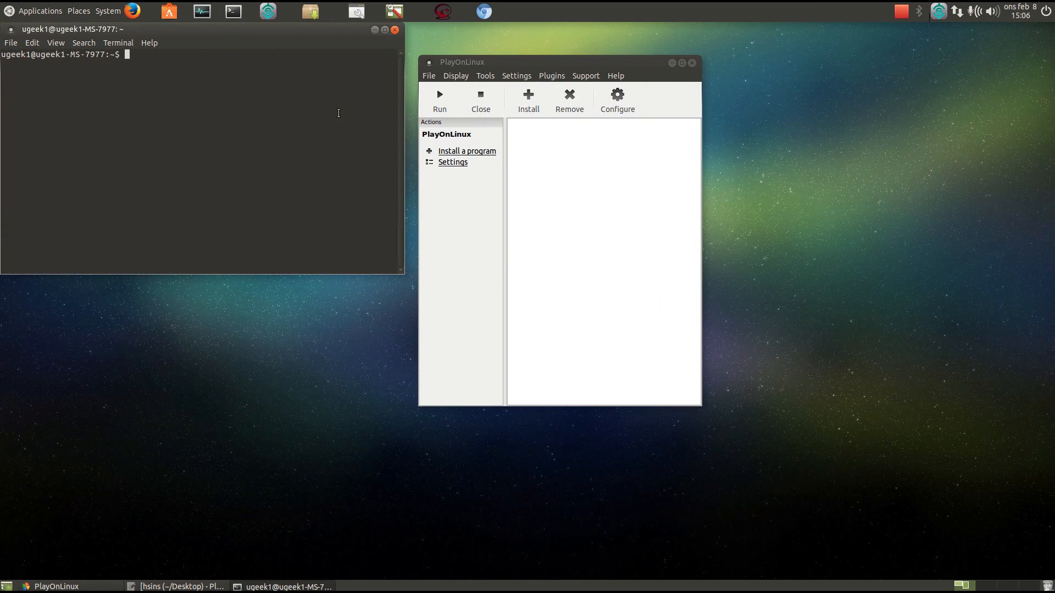
type("sudo apt-get install playonlinux")
key("Return")
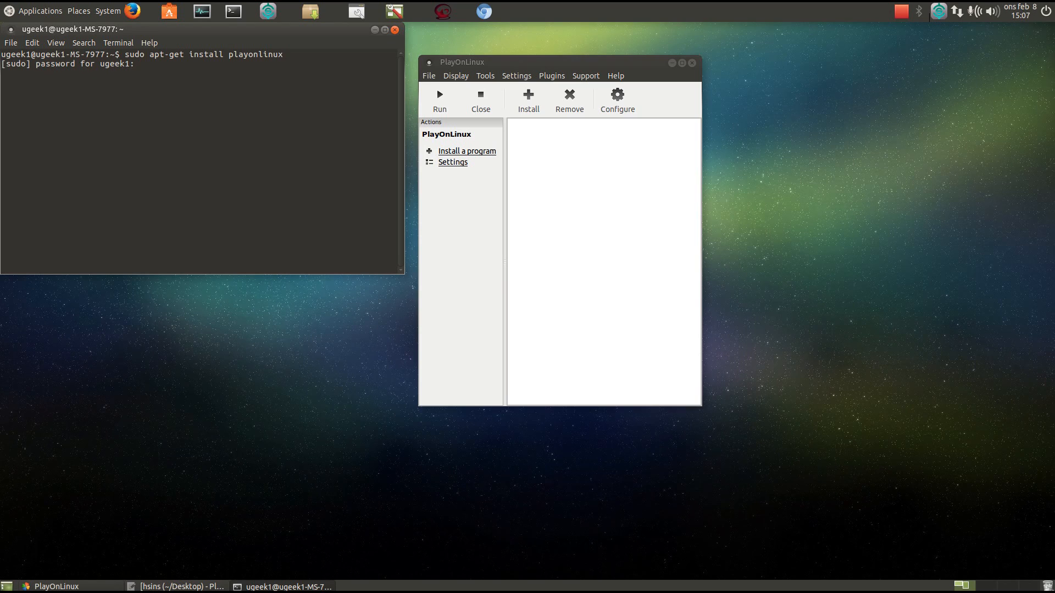
key("Return")
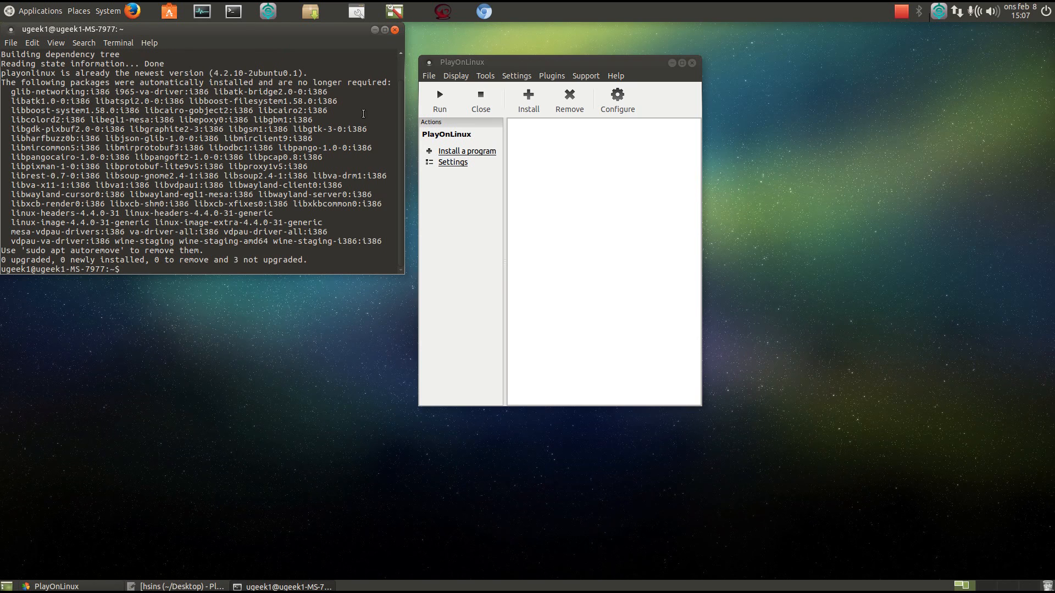
left_click(395, 30)
Search the web for playonlinux in Firefox, view the packages on its Downloads page, and close the browser.
left_click(132, 10)
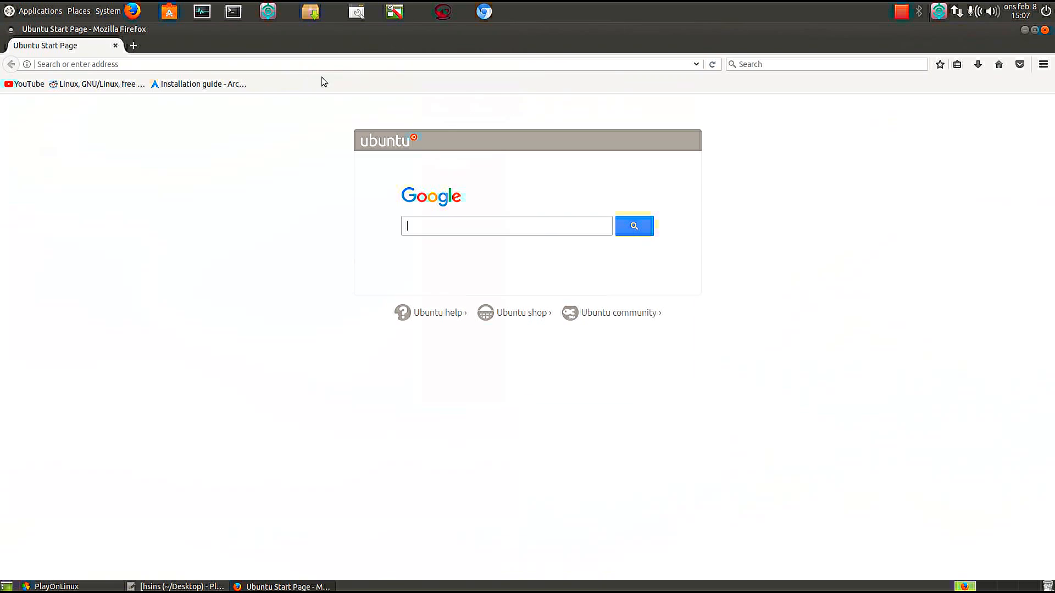
left_click(778, 63)
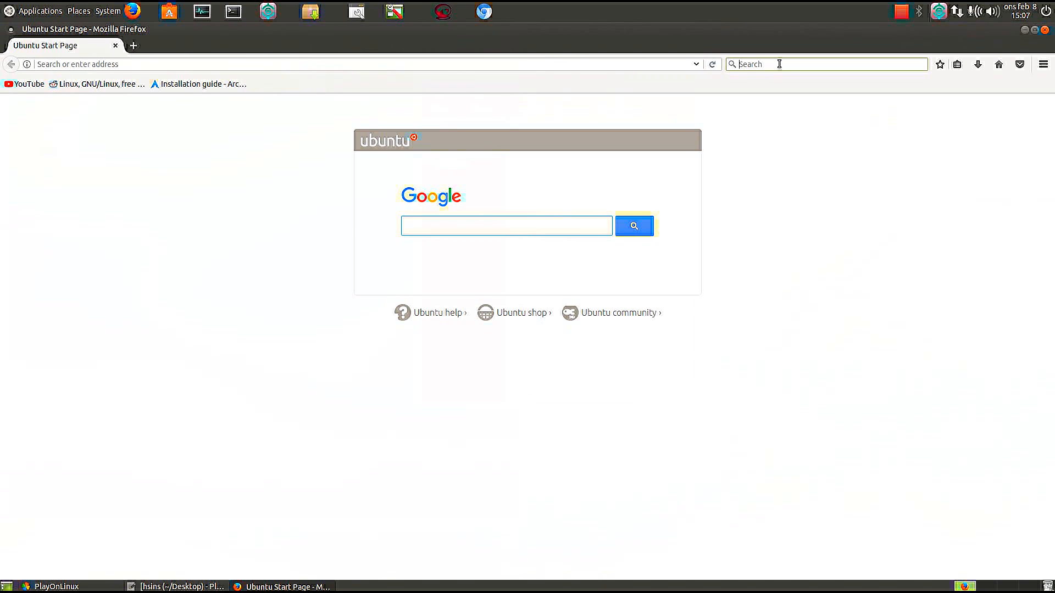
type("playo")
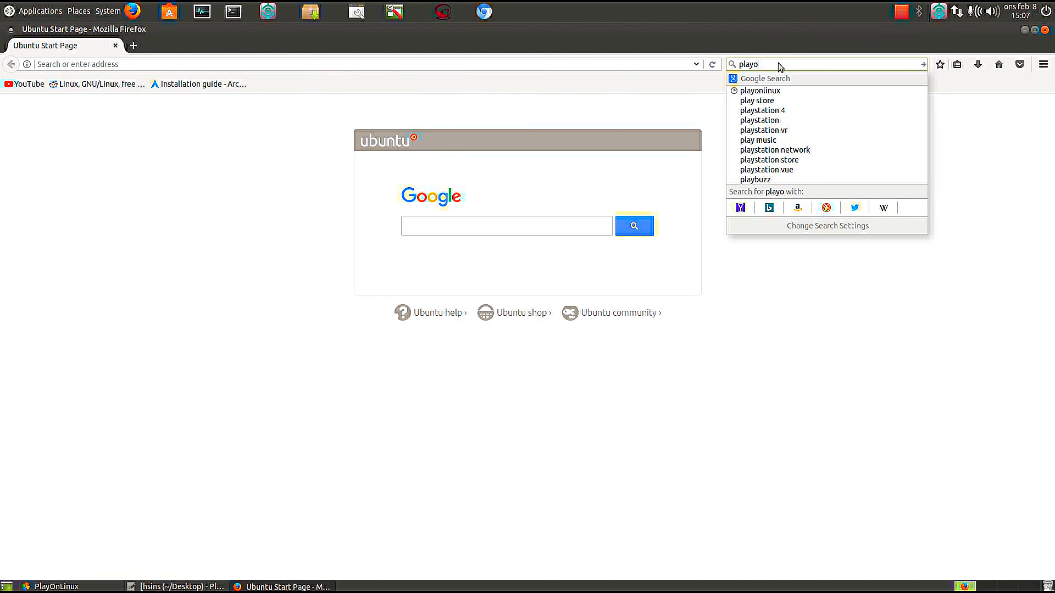
type("nli")
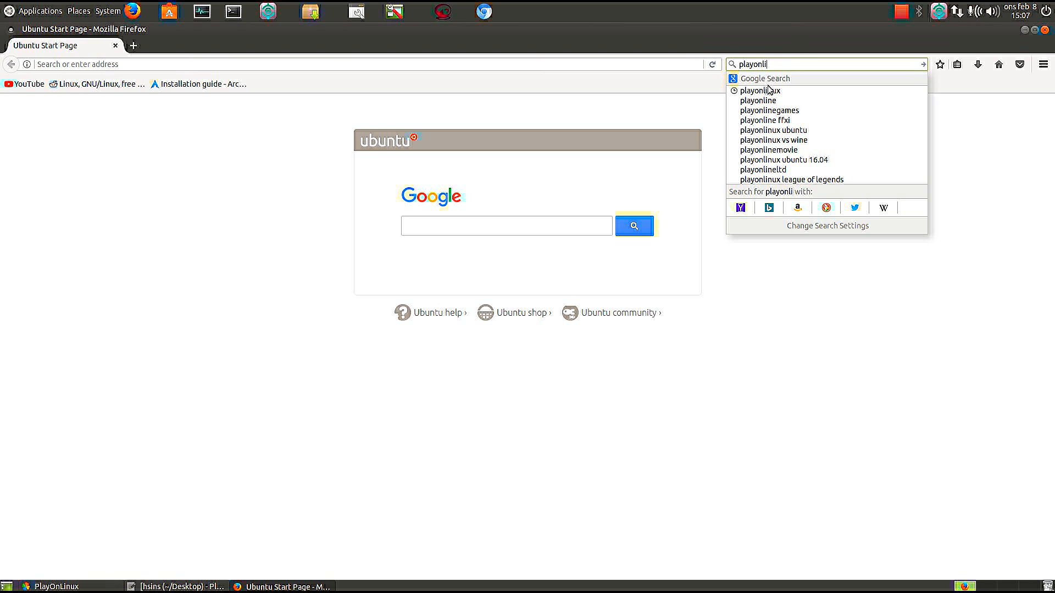
left_click(768, 90)
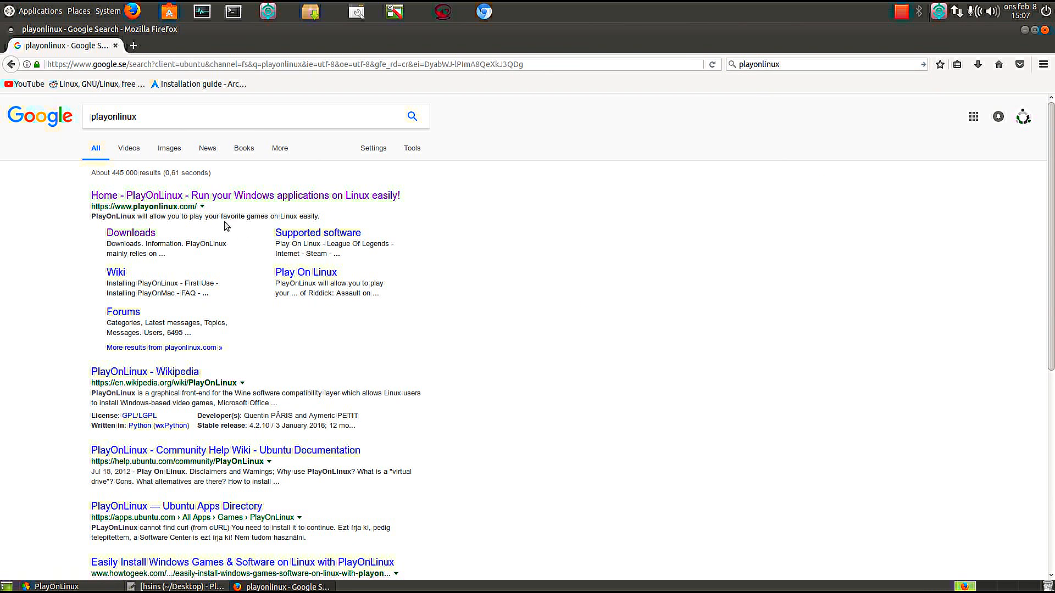
left_click(131, 233)
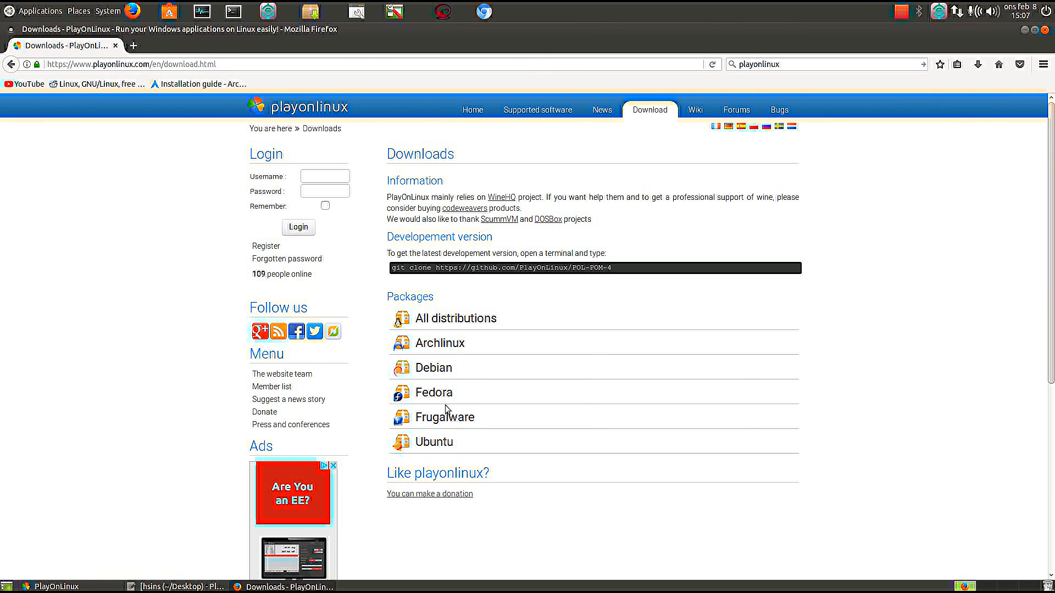
left_click(1045, 30)
Search the PlayOnLinux install list for "hearth" and start installing Hearthstone, accepting the testing notice.
left_click_drag(550, 62, 521, 75)
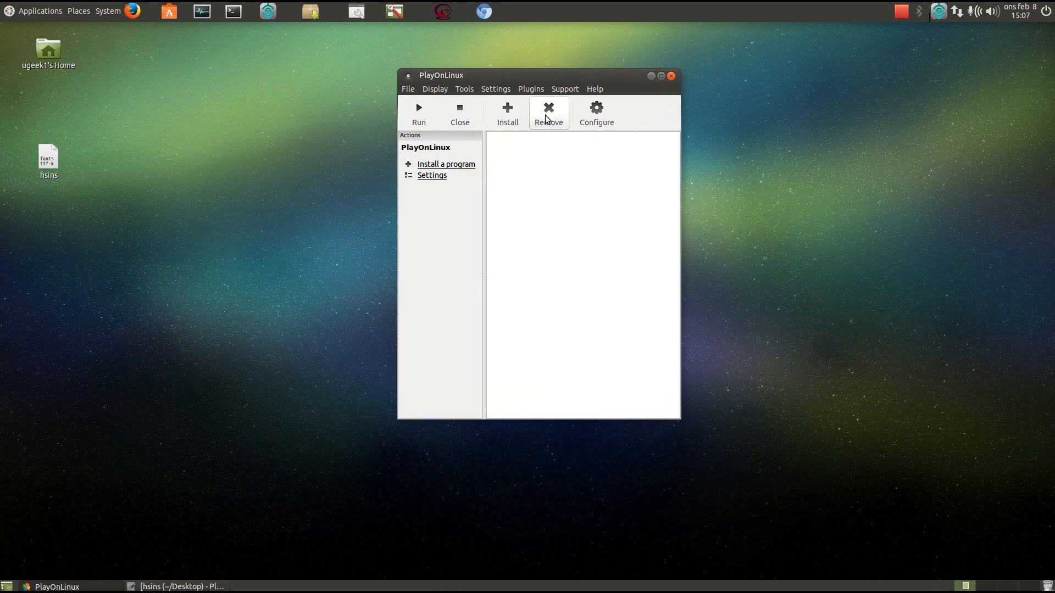
left_click(507, 116)
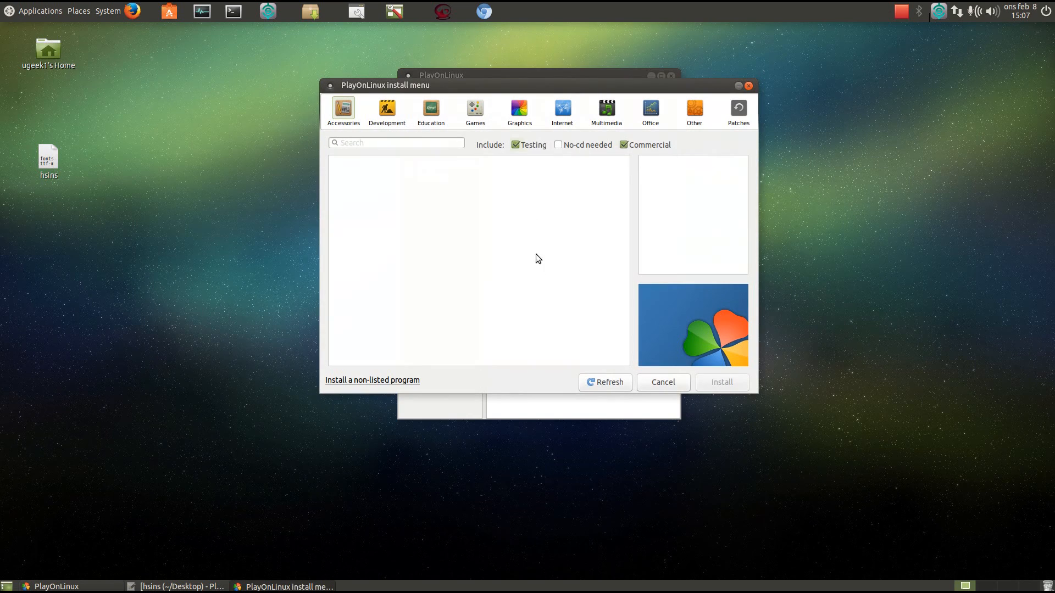
left_click(427, 146)
type("hearth")
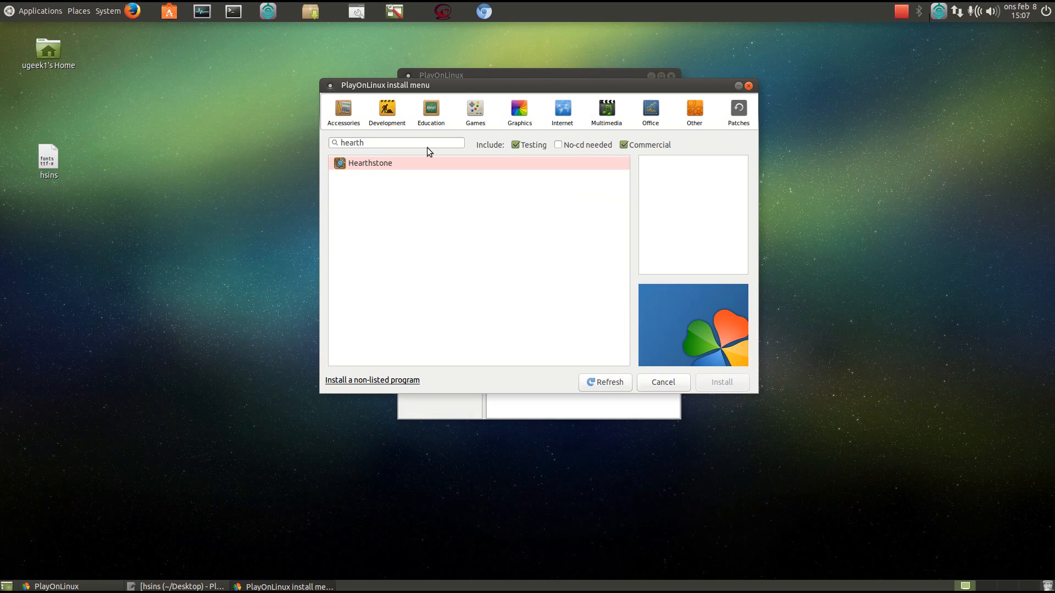
left_click(441, 161)
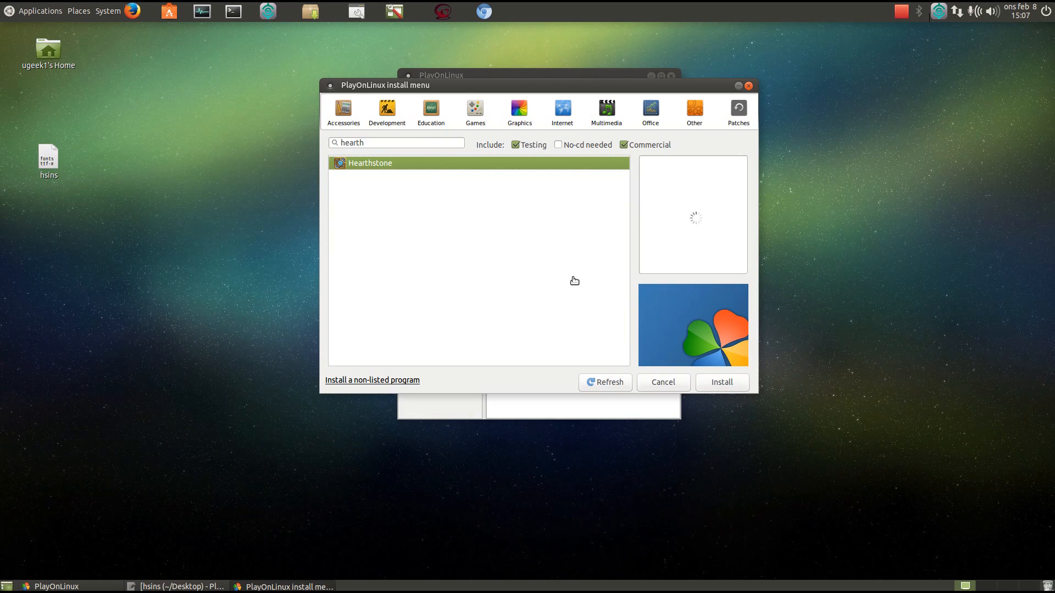
left_click(723, 384)
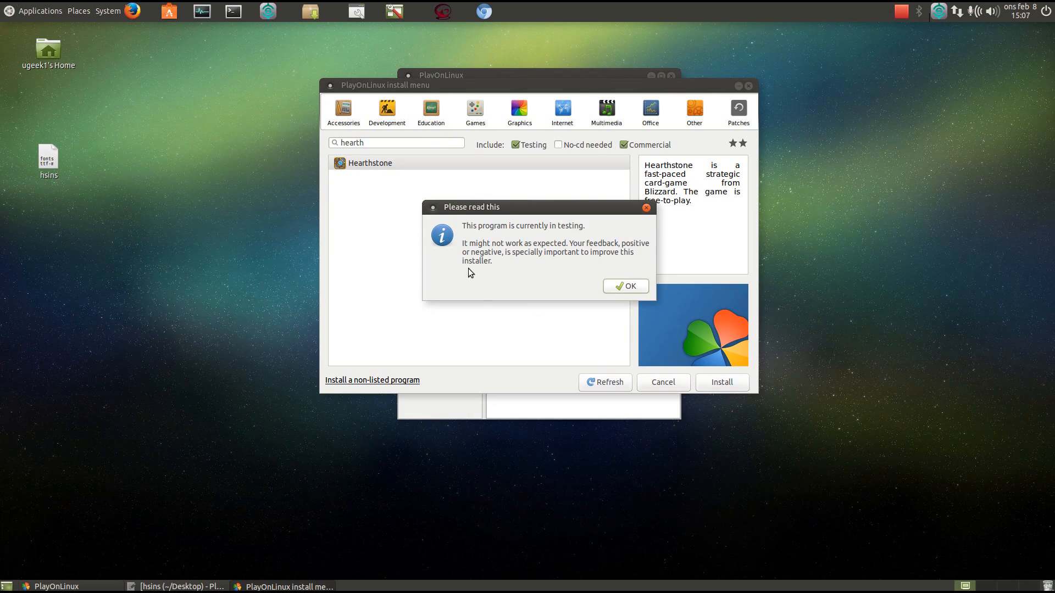
left_click(625, 287)
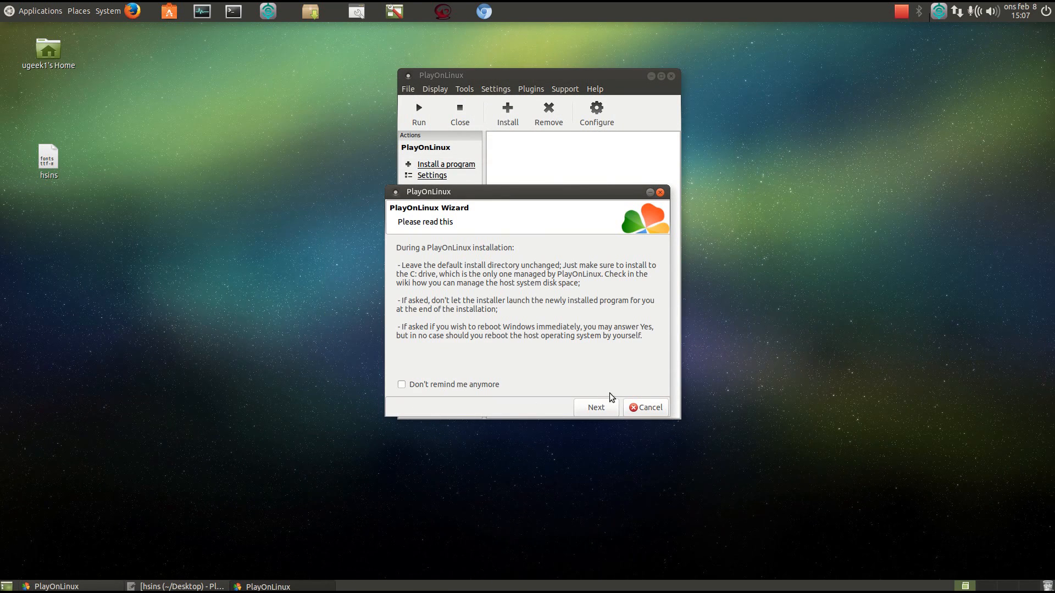
Proceed through the PlayOnLinux notices and Hearthstone installer welcome page, and accept the Microsoft fonts licence.
left_click(598, 409)
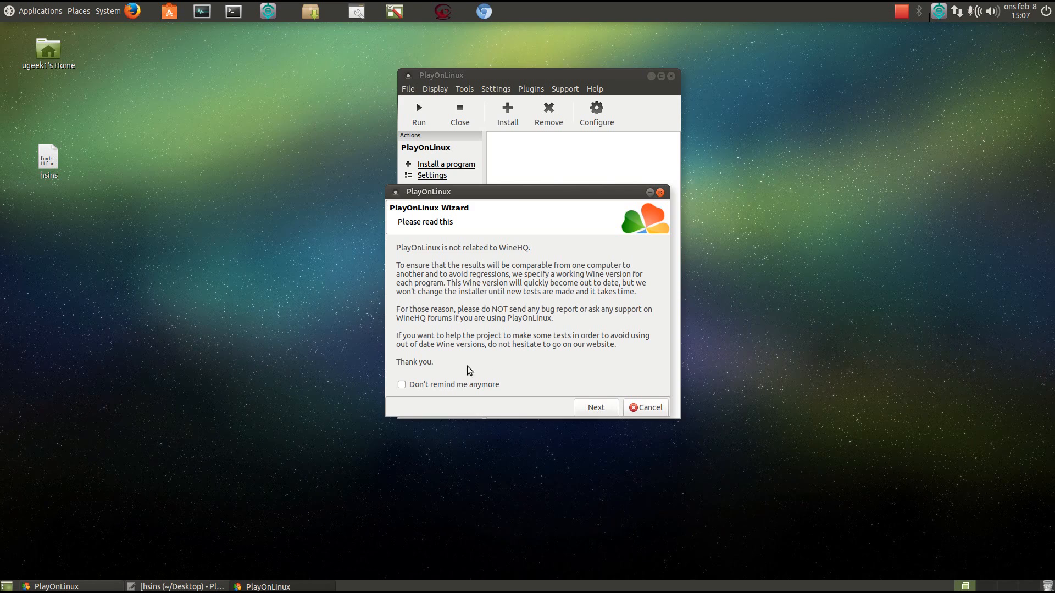
left_click(595, 408)
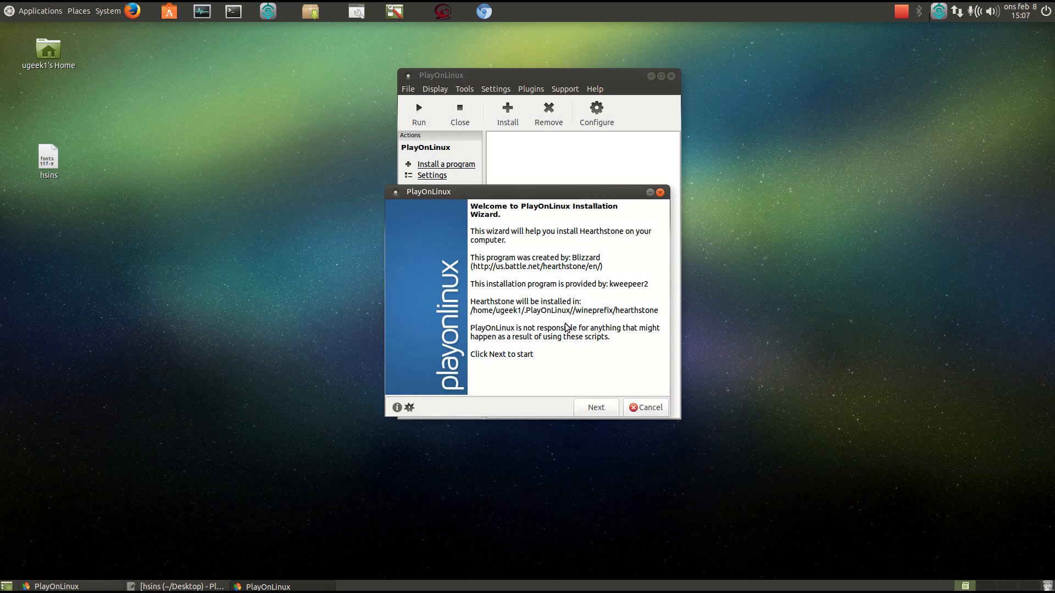
left_click(595, 408)
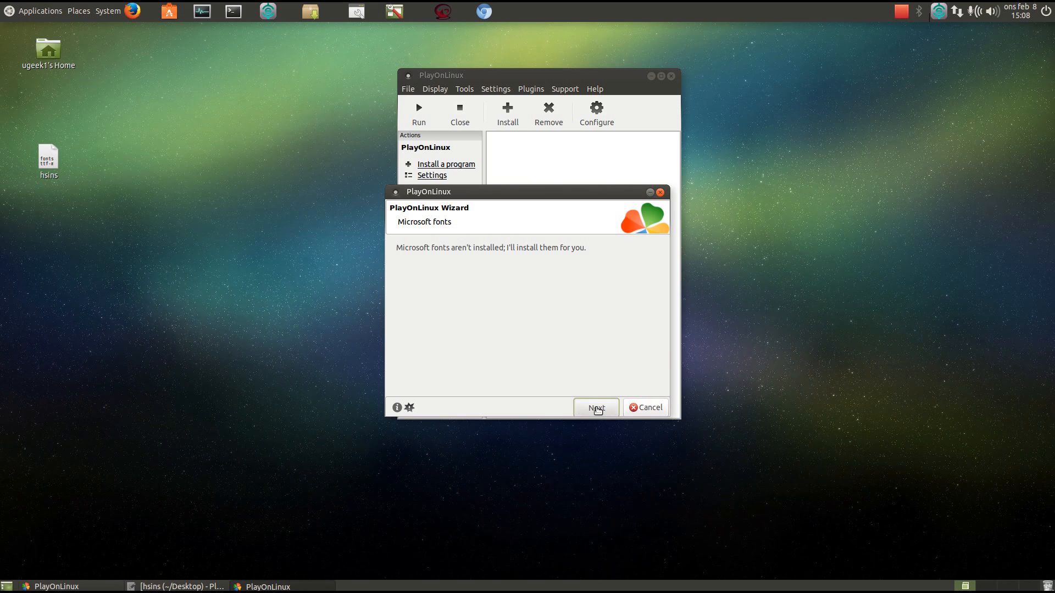
left_click(431, 387)
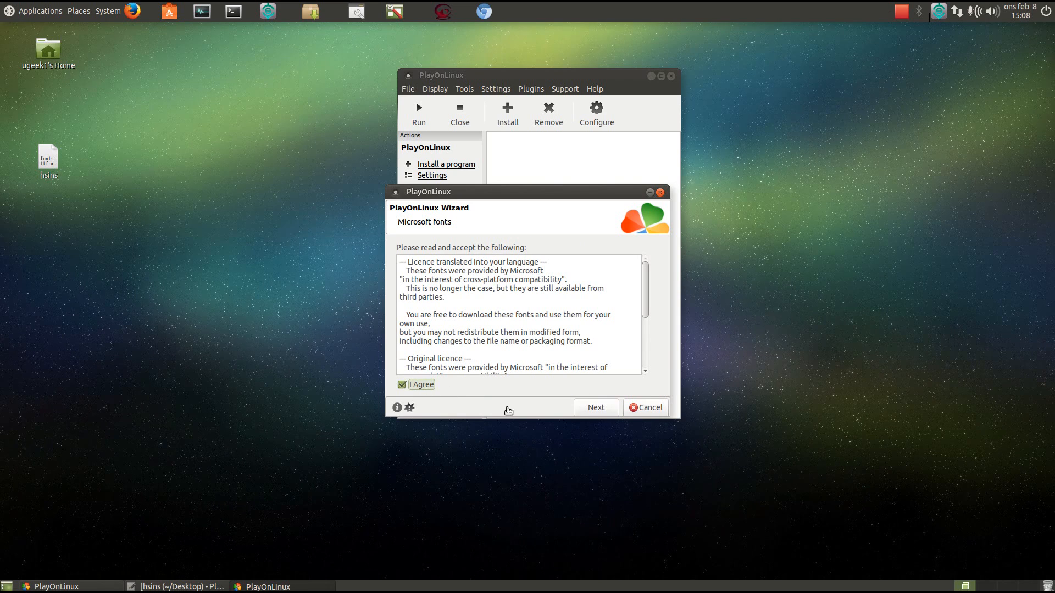
left_click(597, 410)
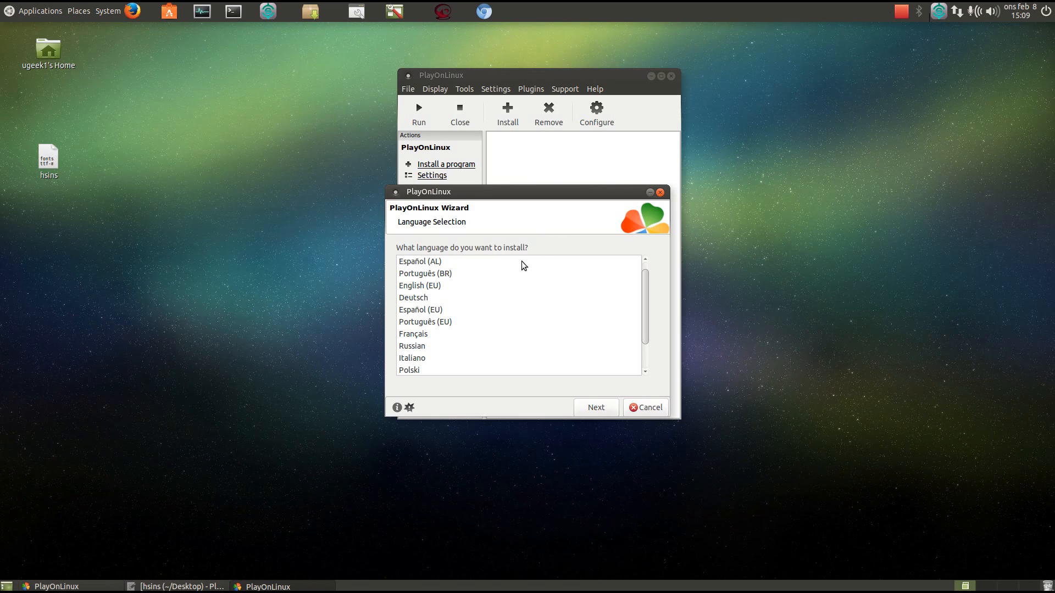
Choose English (EU) as the language to install and continue the Battle.net setup with the default install location.
left_click(432, 290)
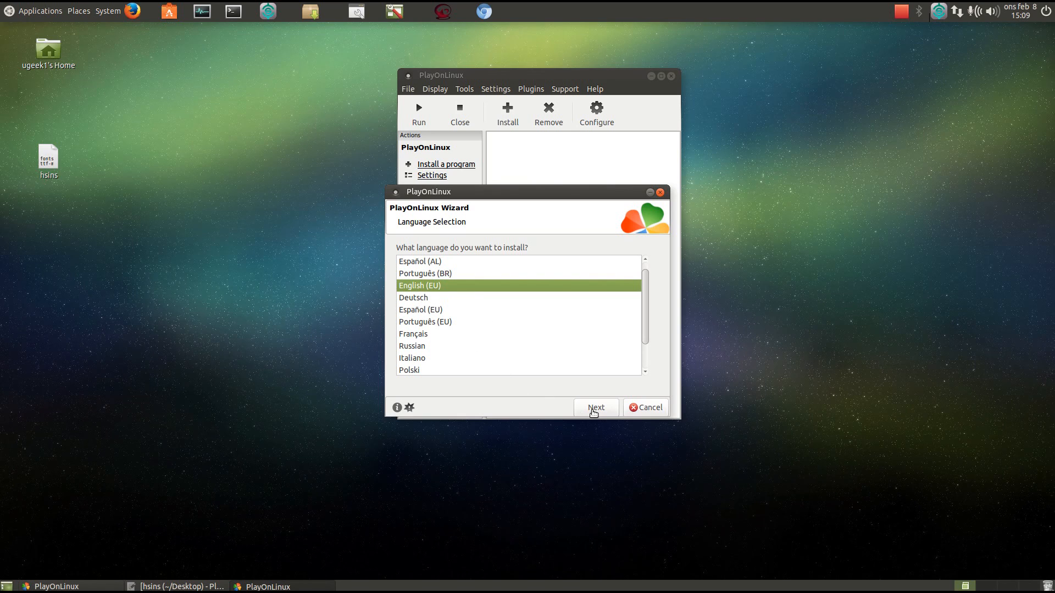
left_click(595, 408)
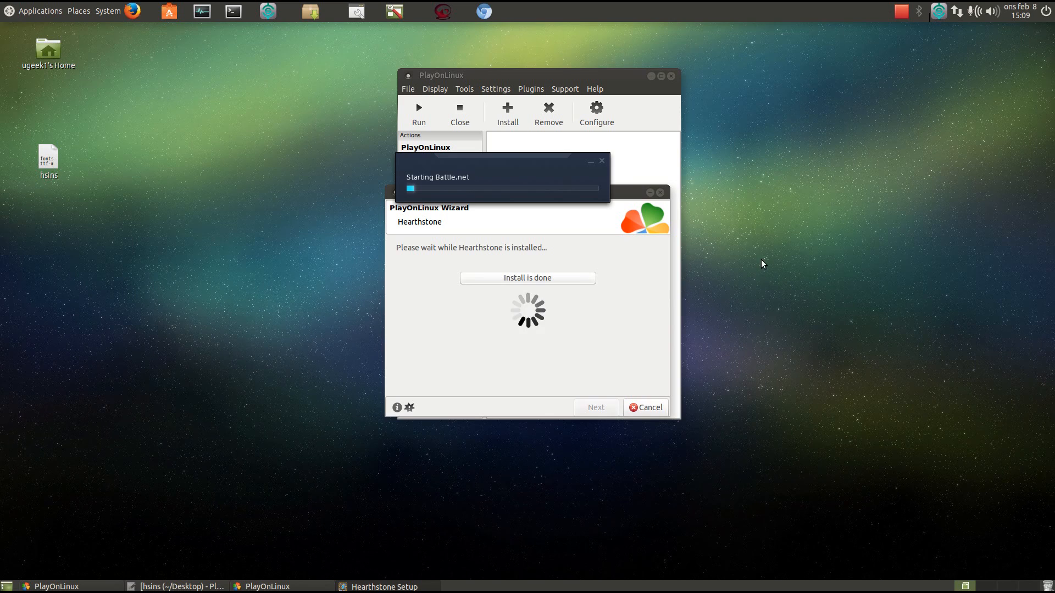
left_click(901, 11)
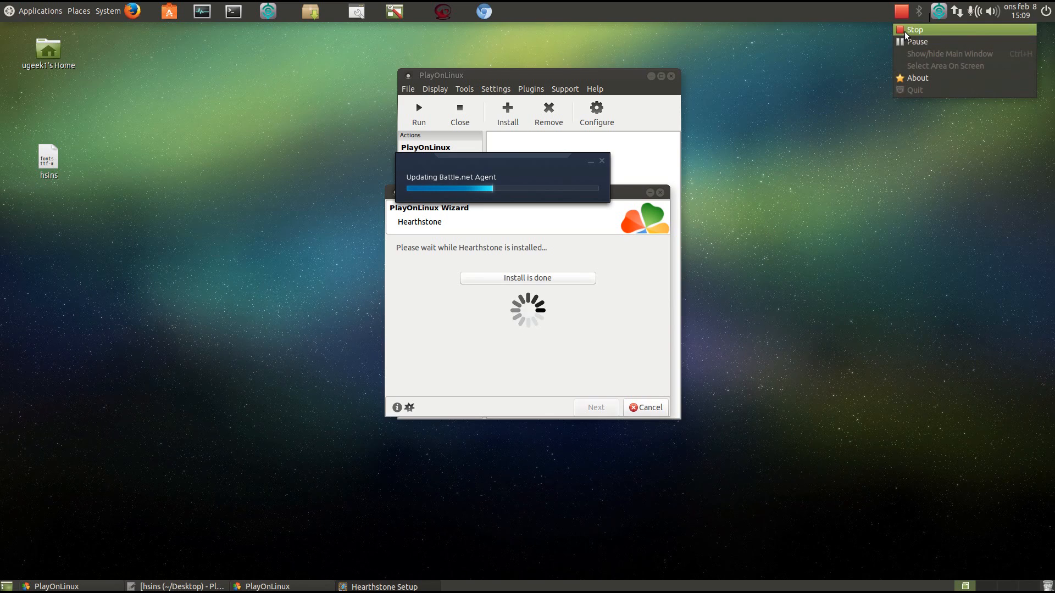
left_click(914, 46)
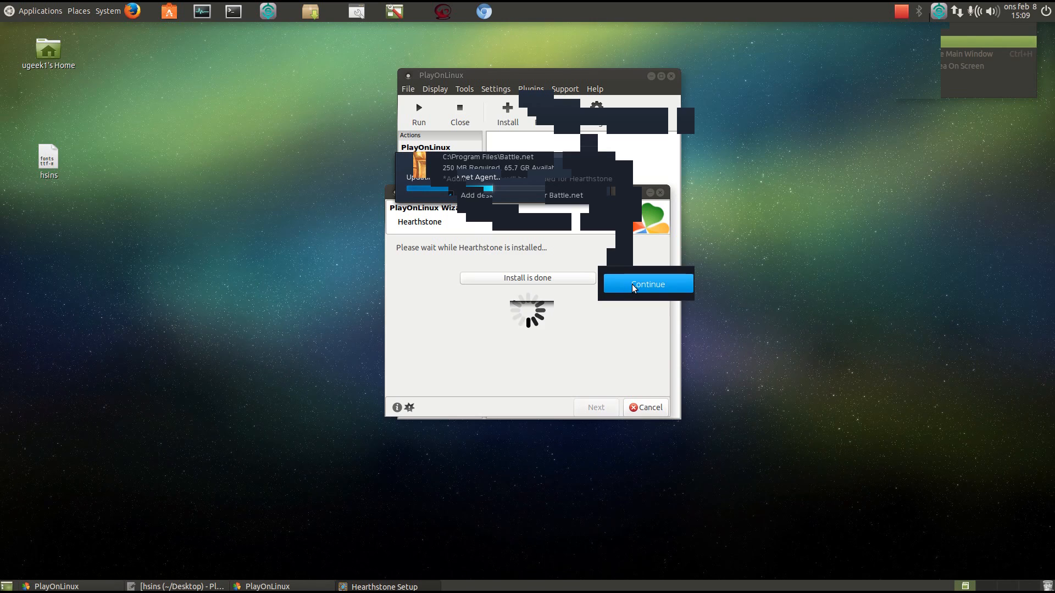
left_click(618, 284)
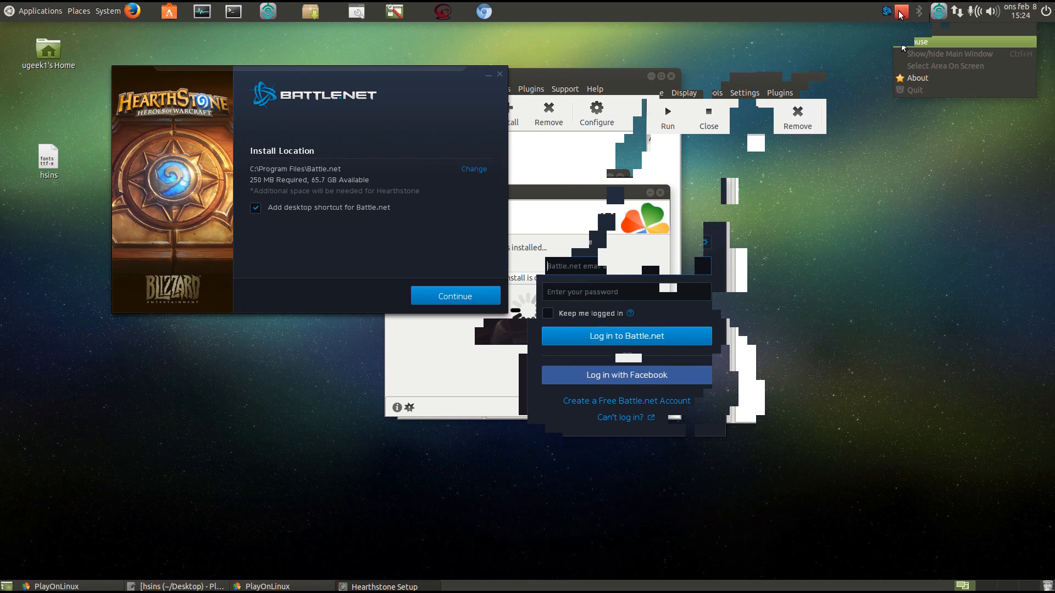
left_click(912, 42)
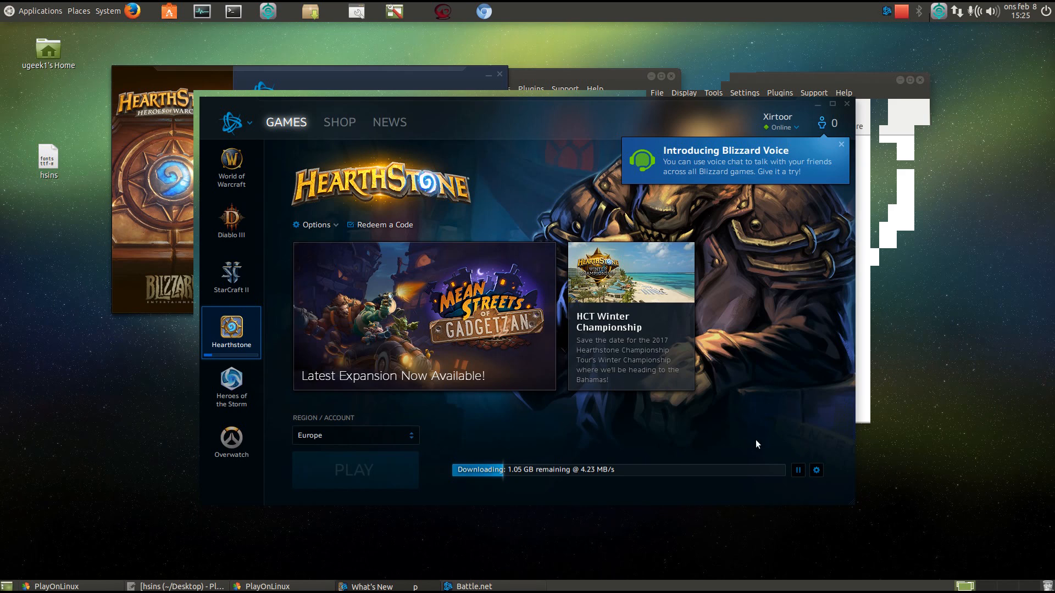
left_click(939, 11)
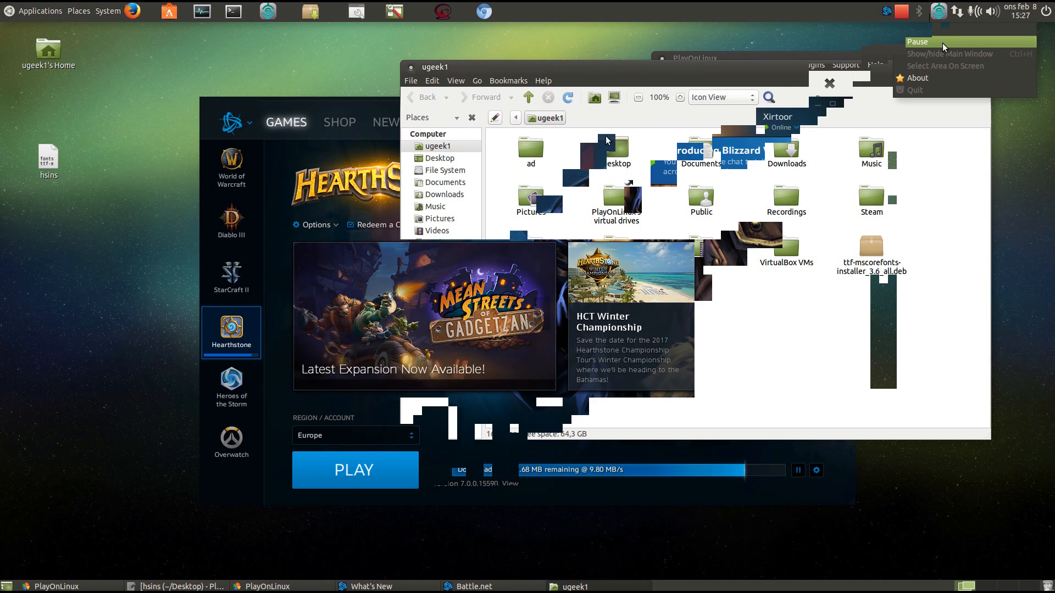
Exit the Battle.net application completely and mark the Hearthstone install as done in the wizard.
left_click(846, 105)
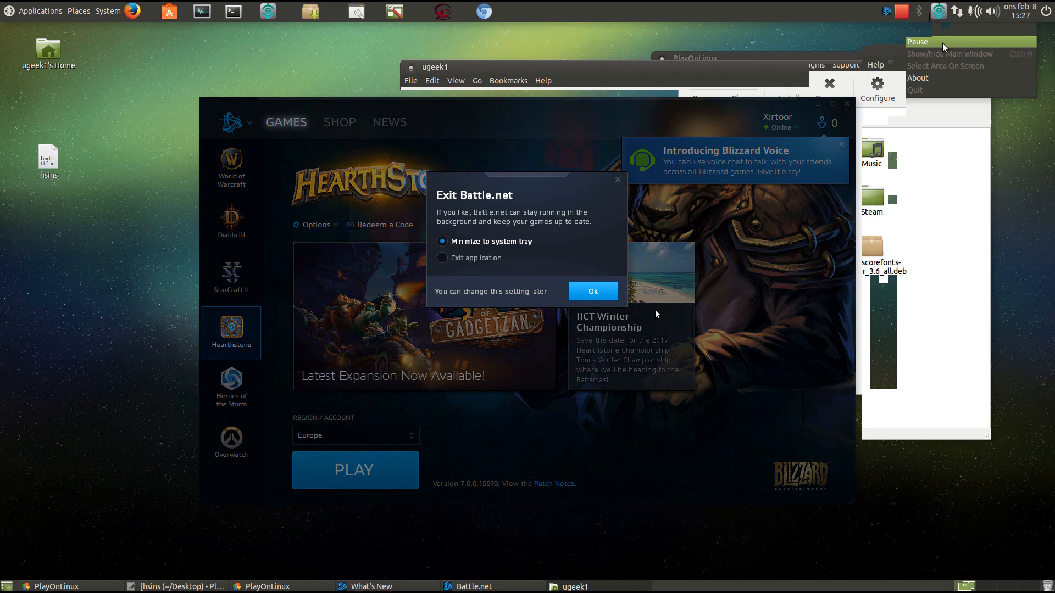
left_click(443, 258)
left_click(593, 294)
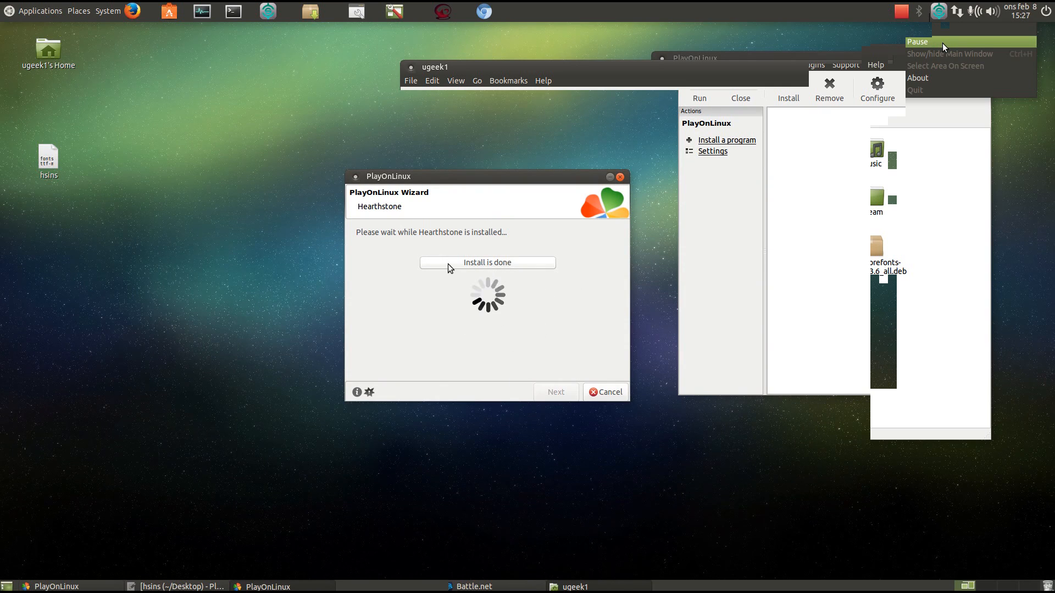
left_click(505, 264)
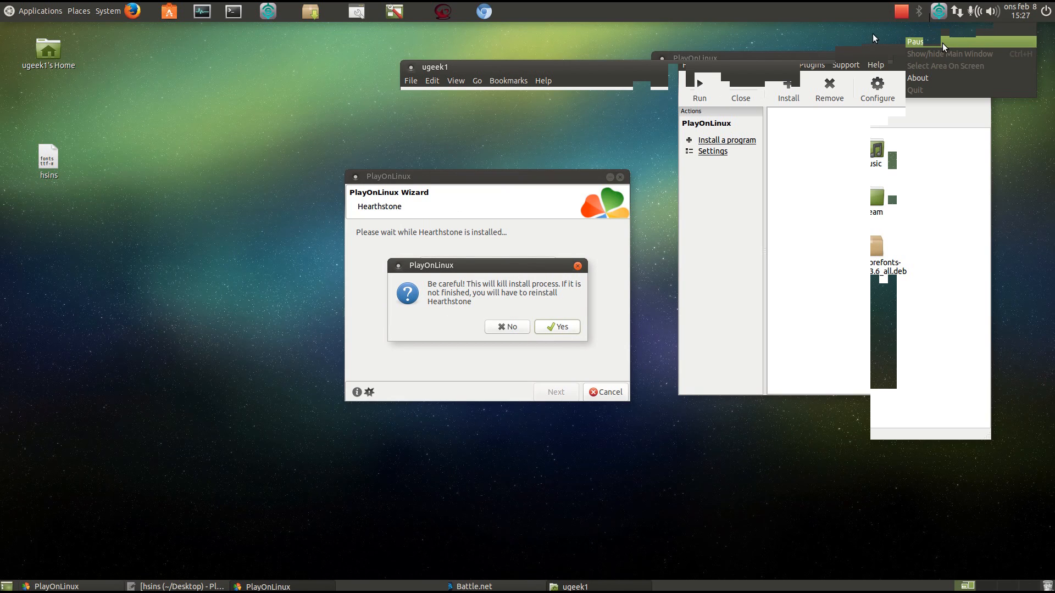
Check for the Agent.exe process in System Monitor, close the monitor, and confirm ending the Hearthstone install process.
key("ctrl+space")
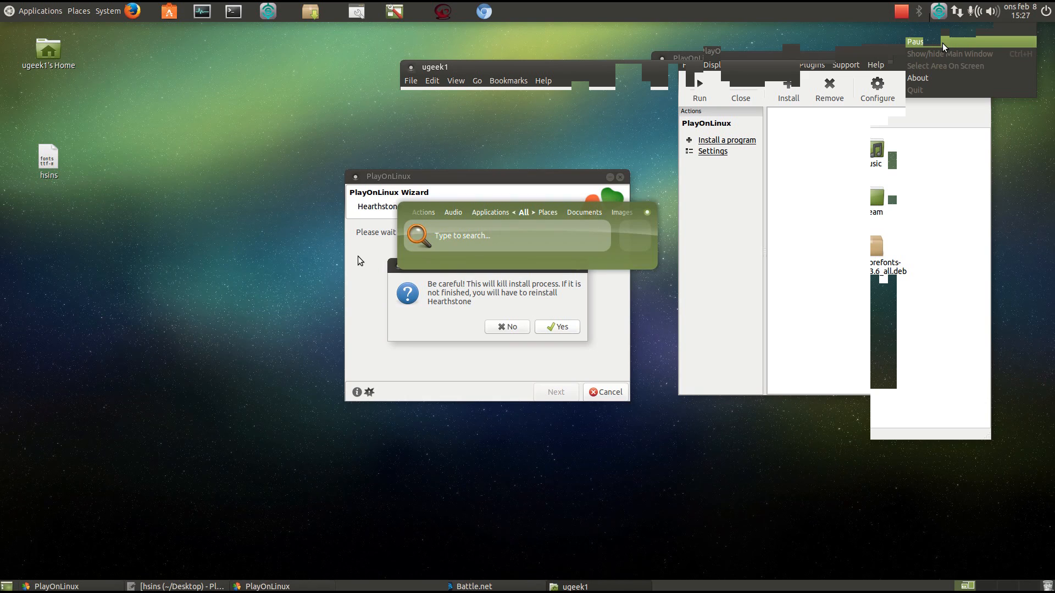
type("sys")
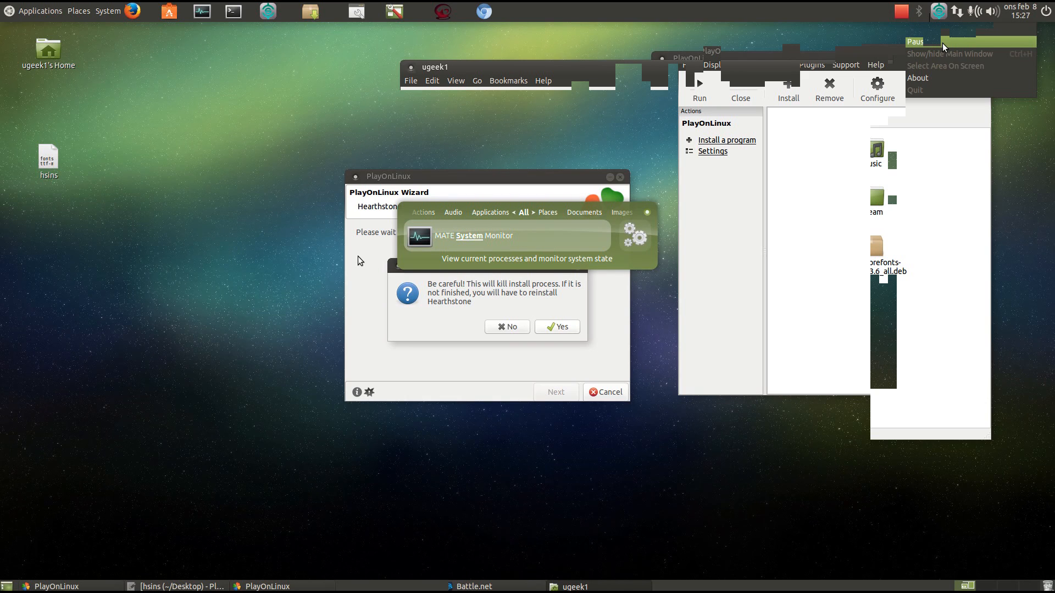
key("Return")
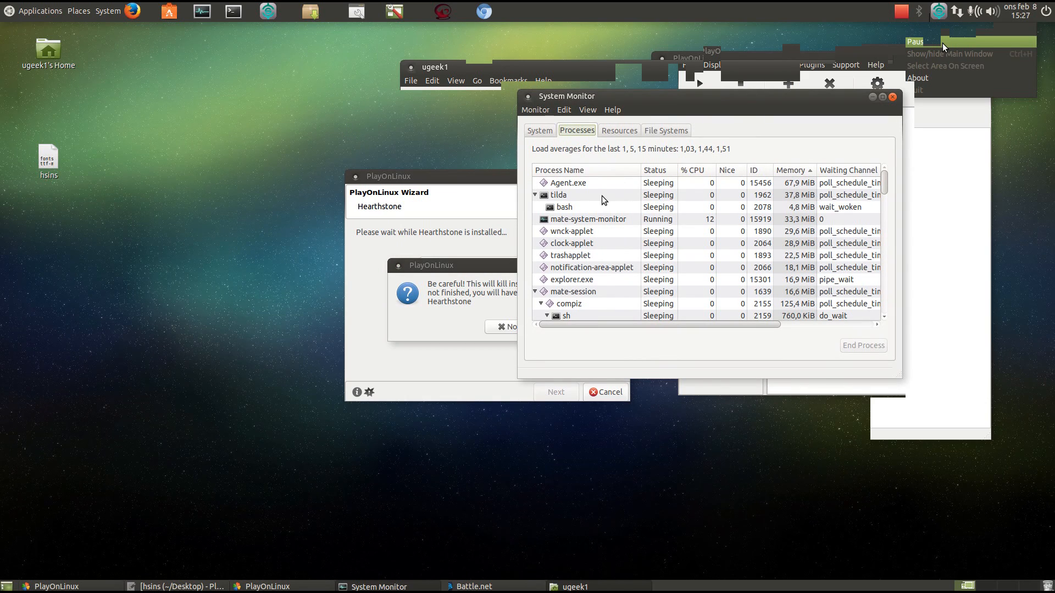
left_click(651, 185)
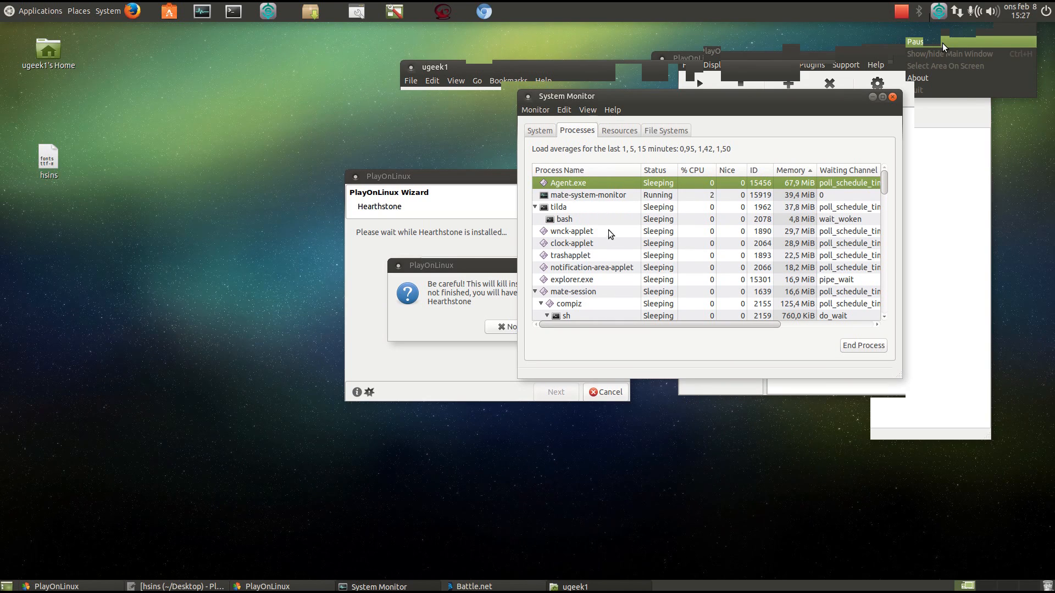
left_click(894, 99)
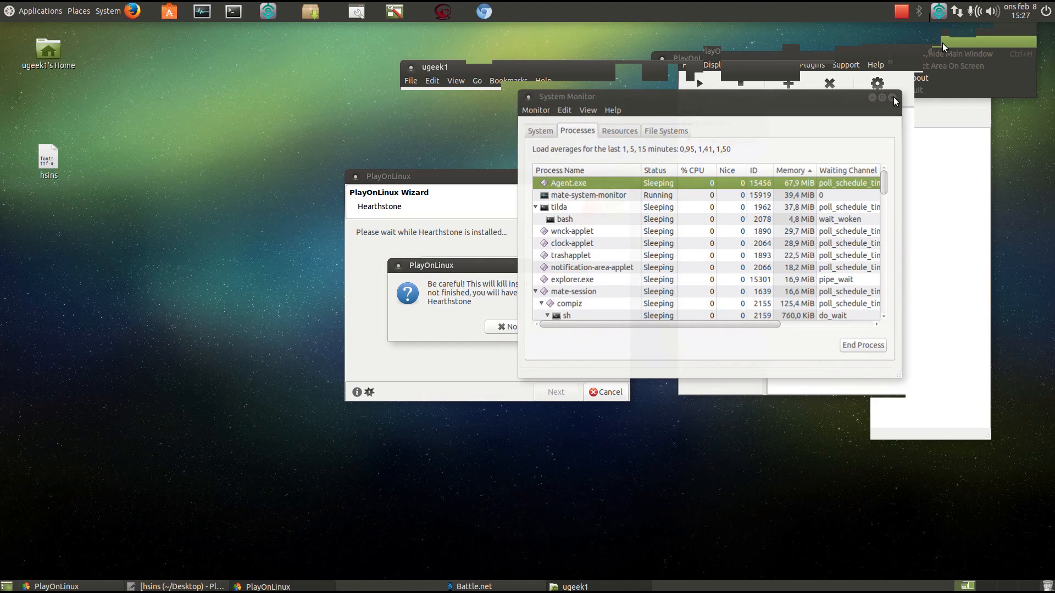
left_click(563, 329)
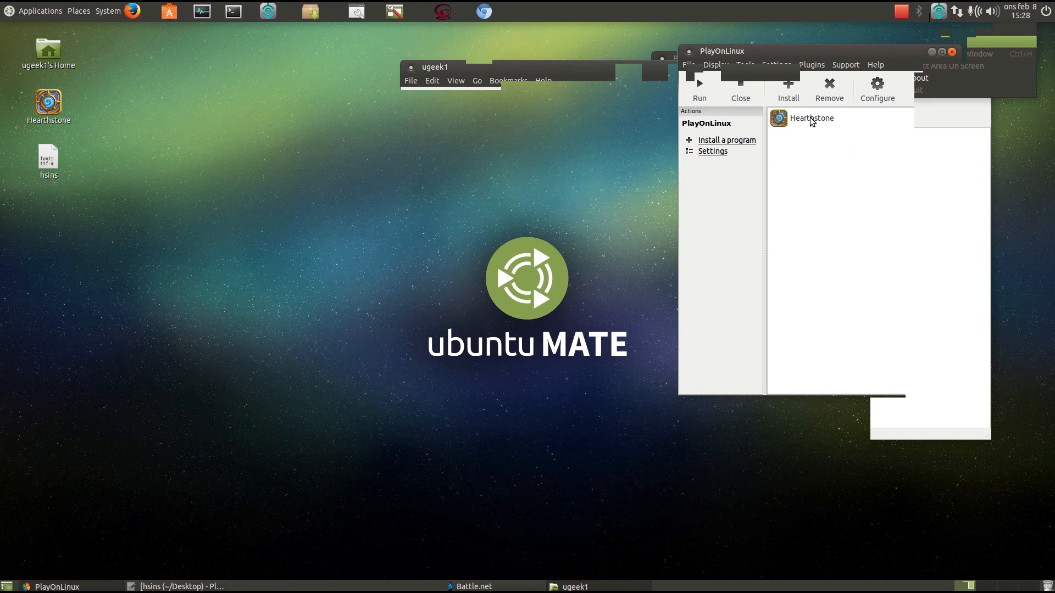
Select Hearthstone in PlayOnLinux, move the window clear, and open the Wine configuration for its virtual drive.
left_click(783, 118)
left_click_drag(855, 53, 683, 57)
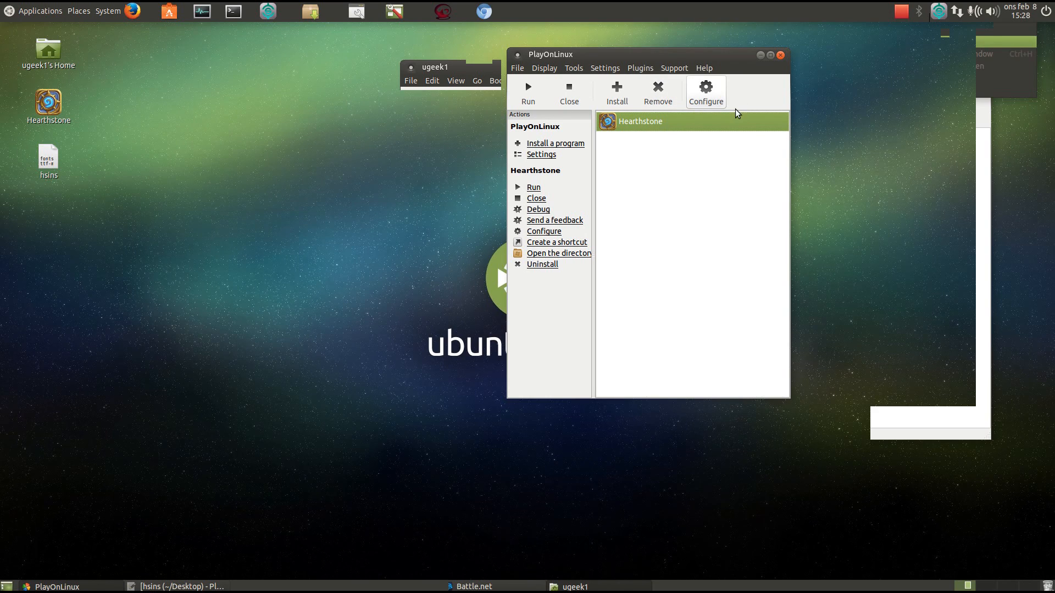
left_click(711, 92)
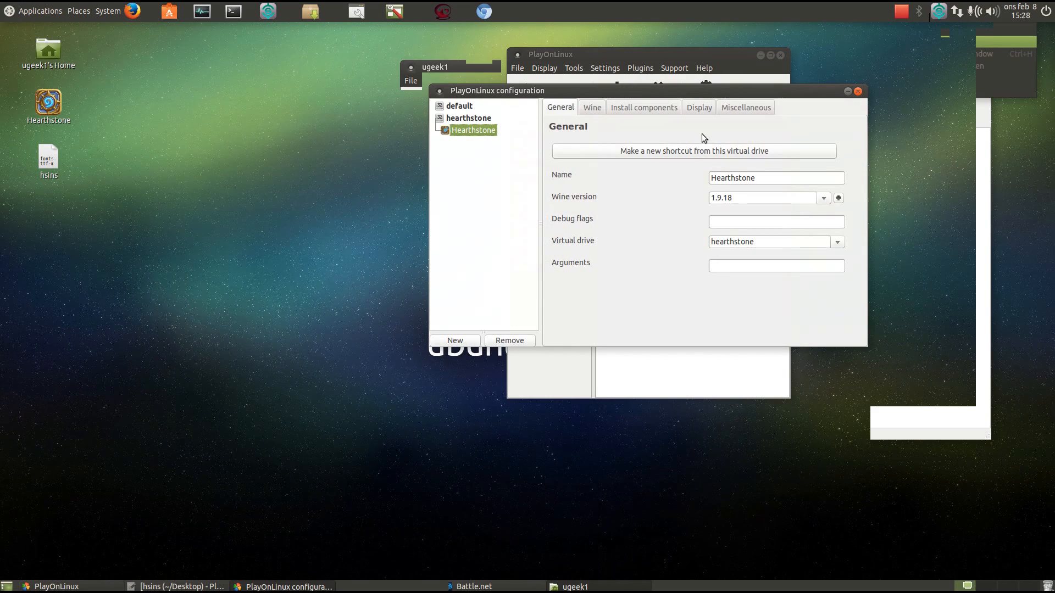
left_click(599, 110)
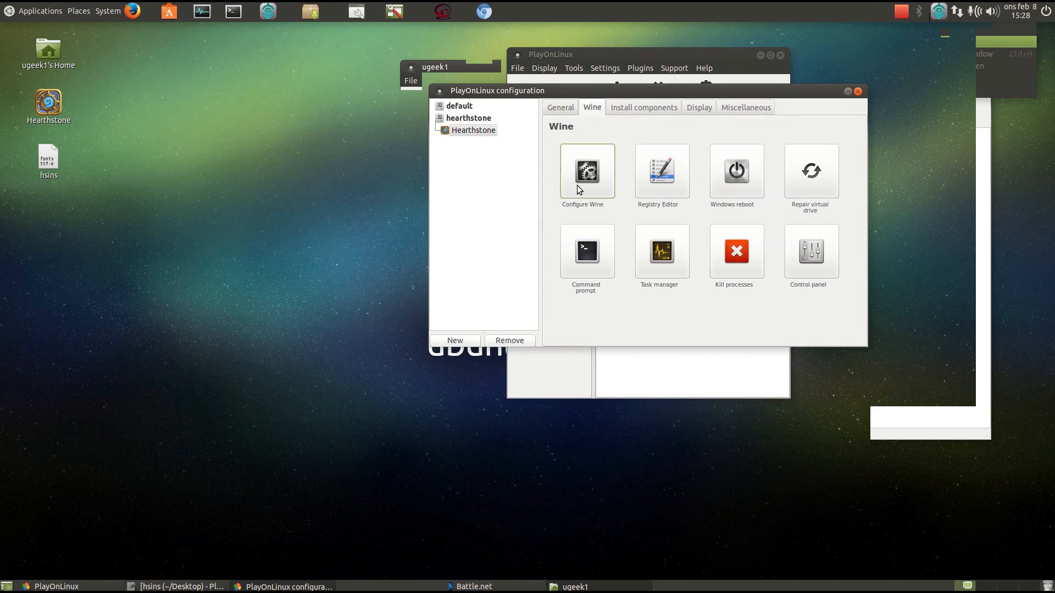
left_click(593, 172)
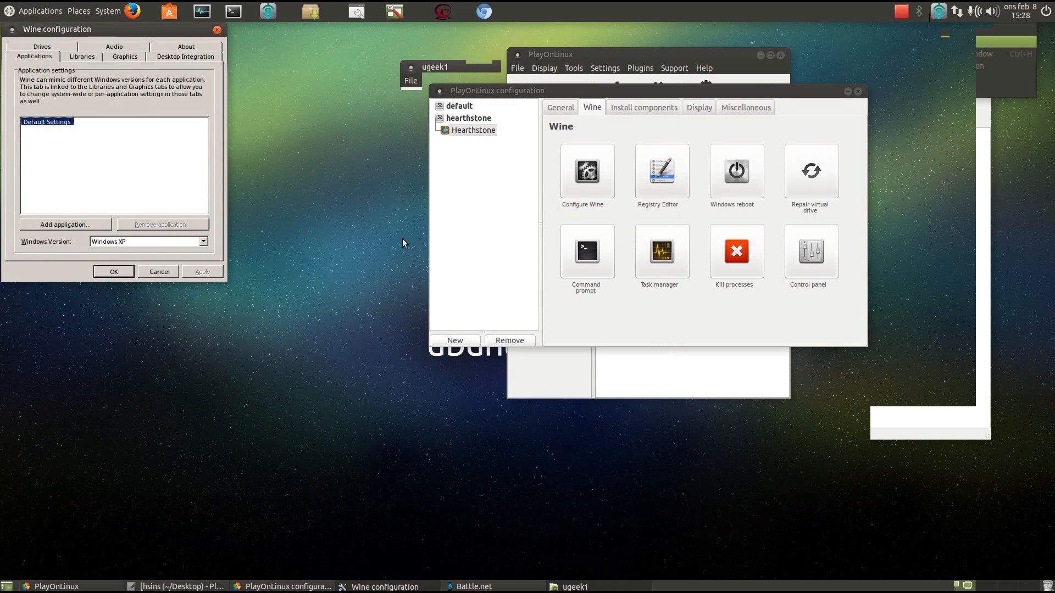
Enable the emulated virtual desktop in Wine's graphics settings, set its size with a height of 700, and save.
left_click(125, 57)
left_click(55, 117)
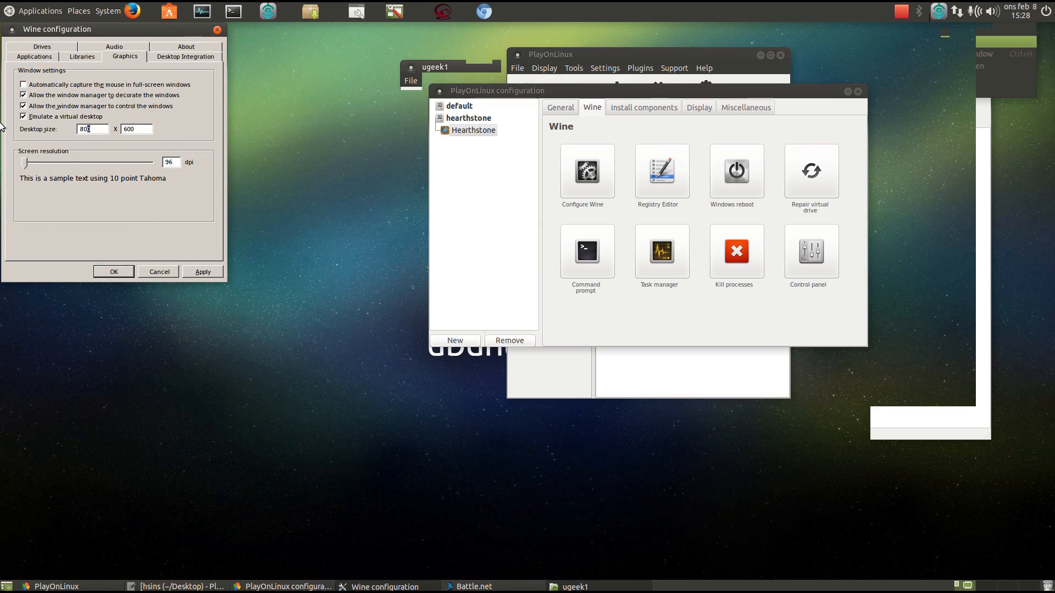
double_click(77, 131)
key("Tab")
type("700")
left_click(114, 272)
Reopen the Wine configuration, show its DLL library overrides, and move the Wine desktop window.
left_click(597, 174)
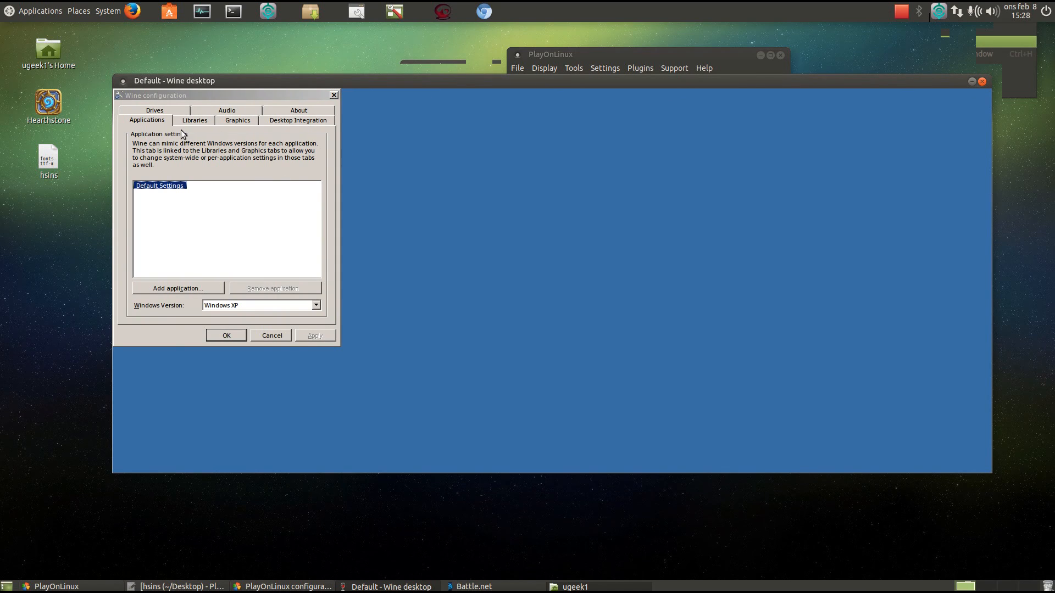
left_click(189, 121)
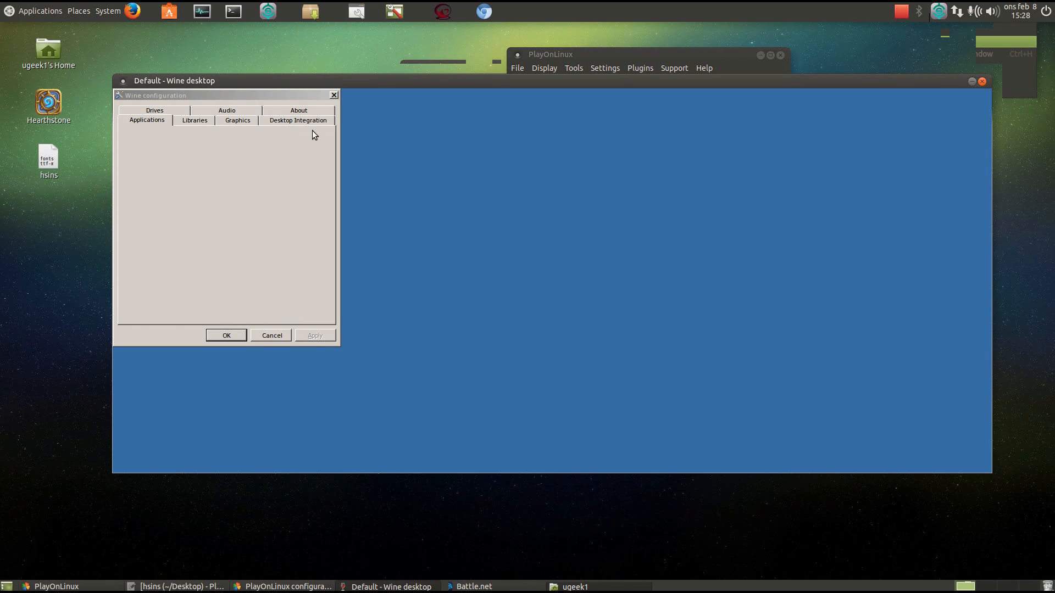
left_click_drag(401, 81, 440, 67)
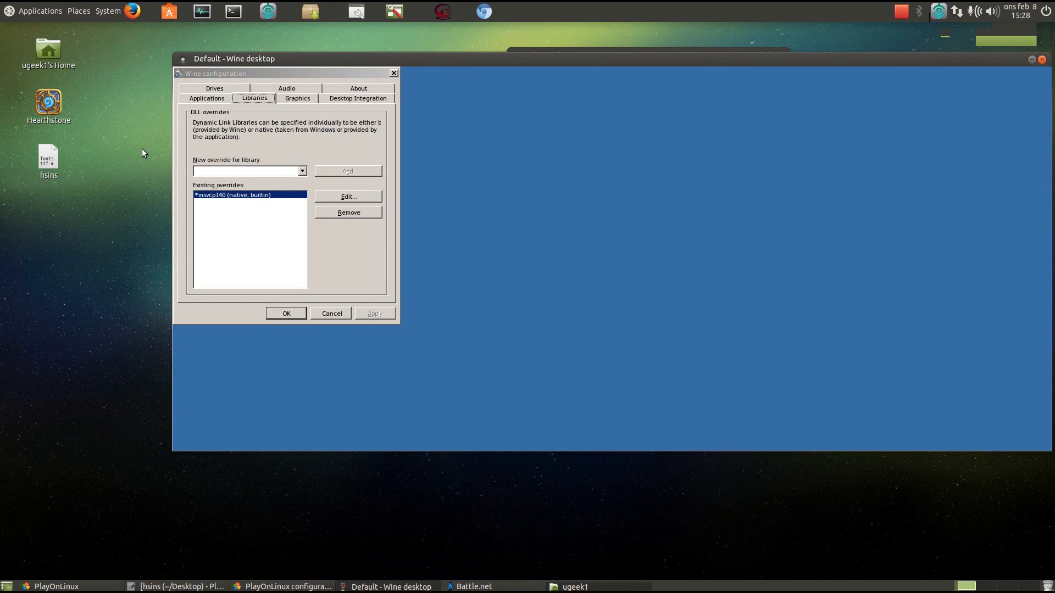
Open the hsins notes file on the desktop and review its list of DLLs, from api-ms-win-crt-runtime-l1-1-0.dll to vcruntime140.dll.
double_click(57, 167)
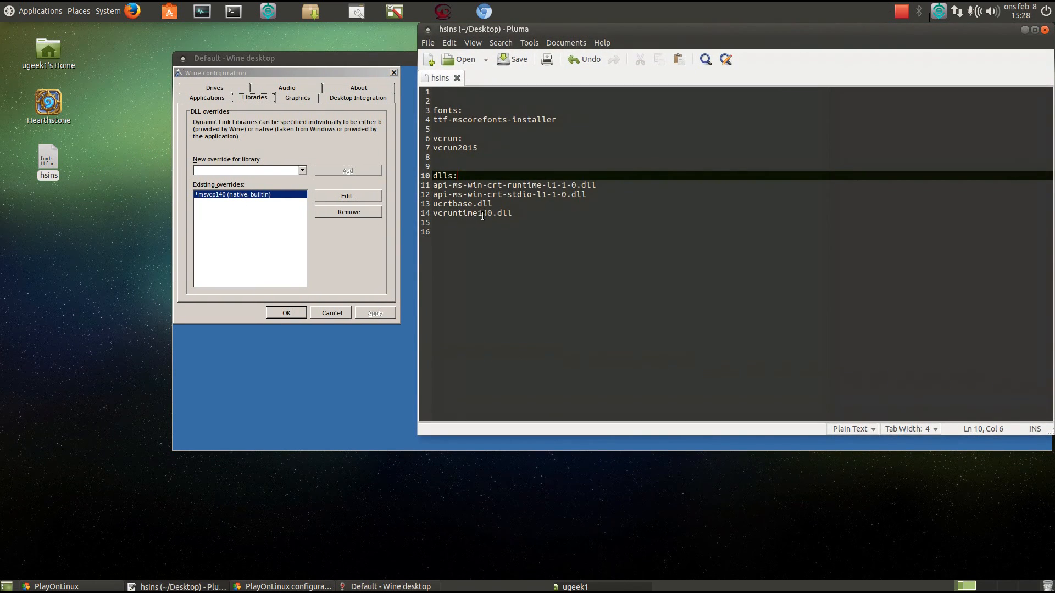
left_click_drag(517, 214, 594, 187)
left_click(508, 219)
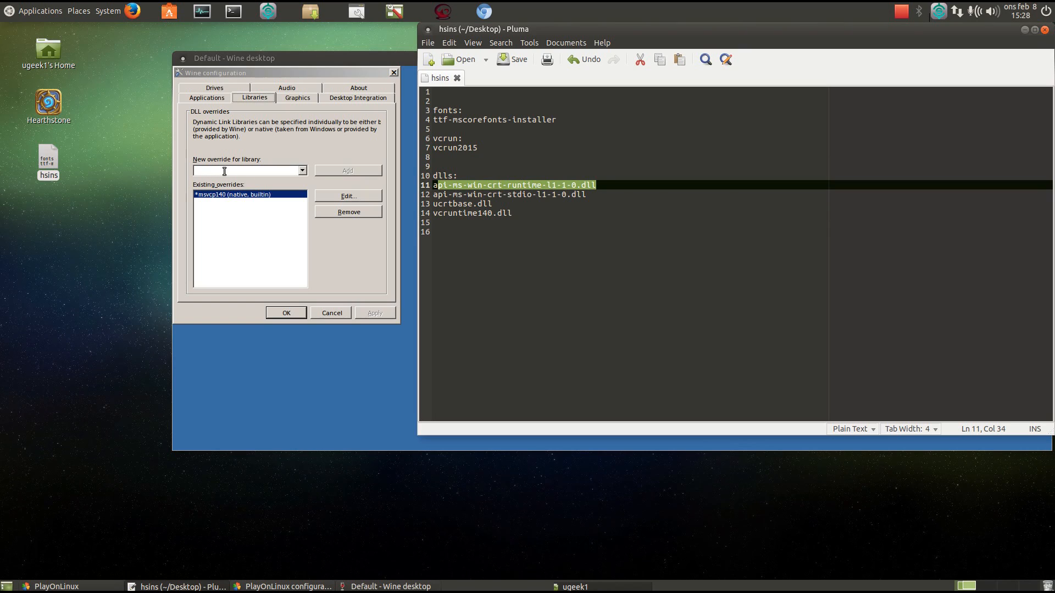
left_click(438, 195)
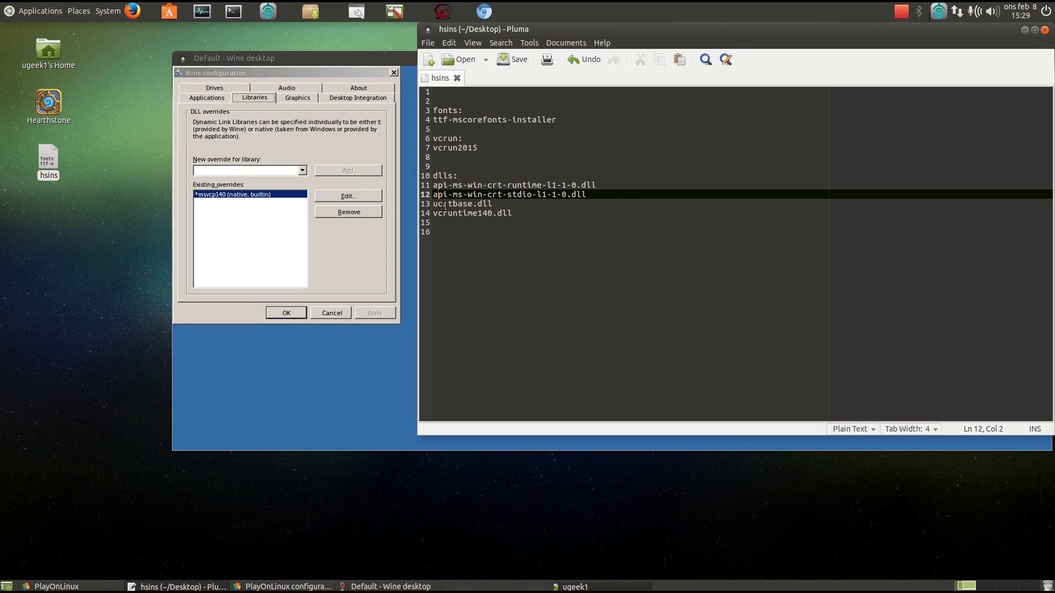
left_click(451, 204)
left_click(456, 213)
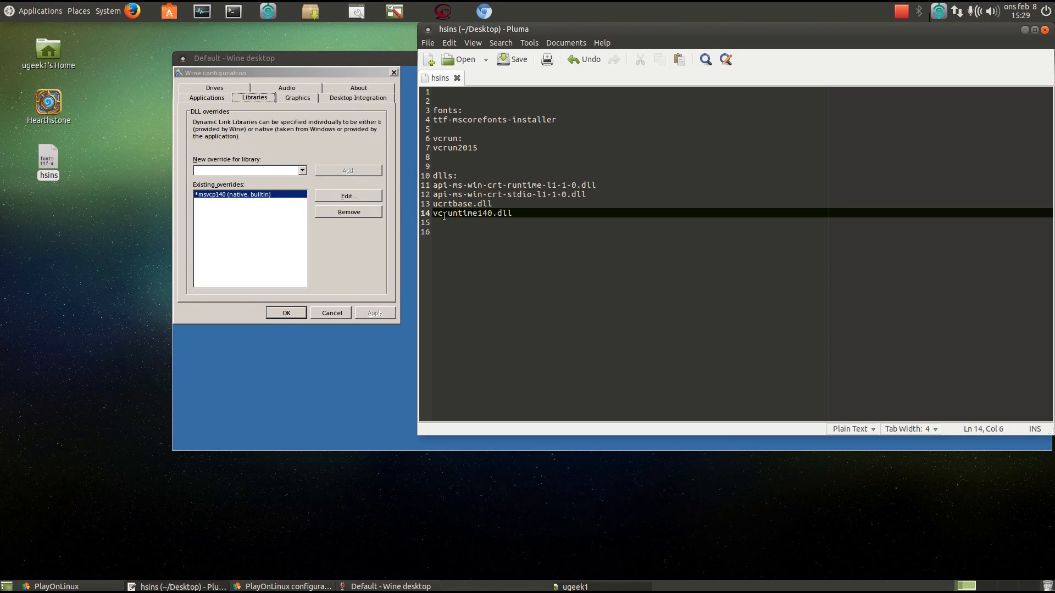
left_click(471, 188)
Browse the api-ms-win-core libraries offered for a new DLL override, then close the list without choosing one.
left_click(302, 172)
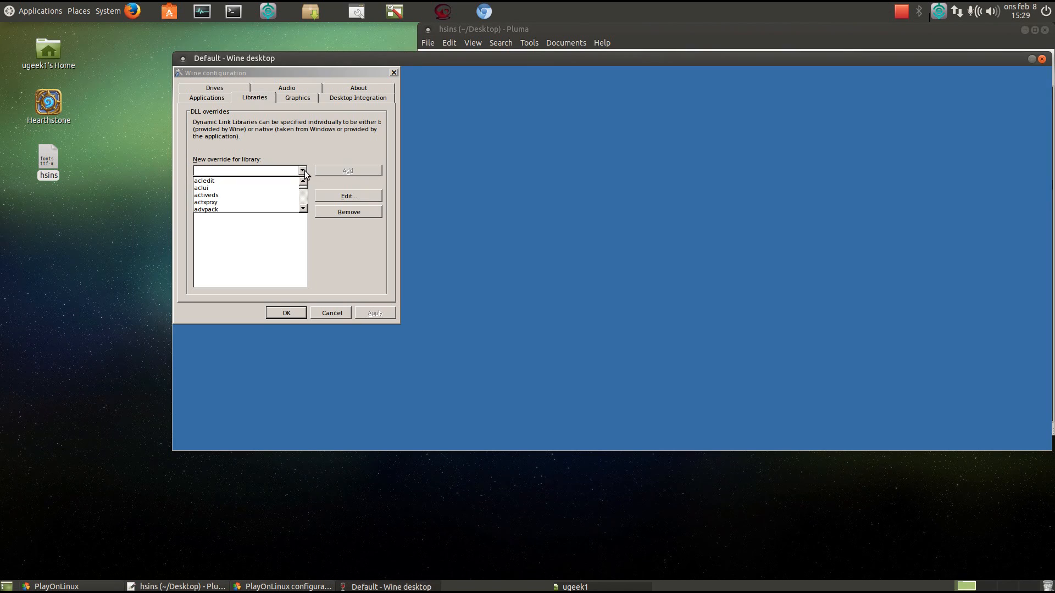
scroll(264, 196, "down", 10)
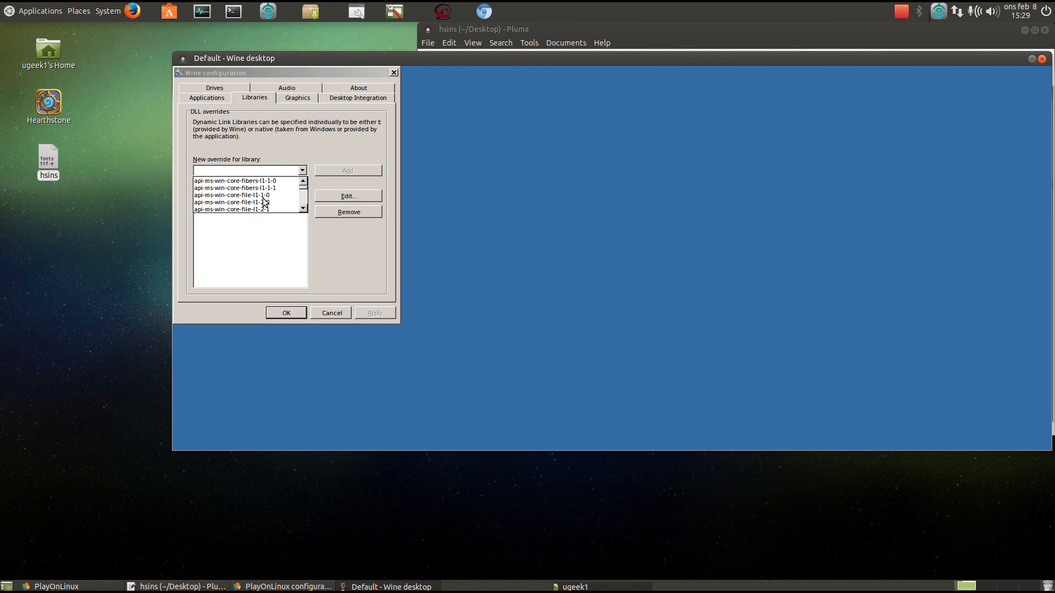
scroll(234, 190, "down", 5)
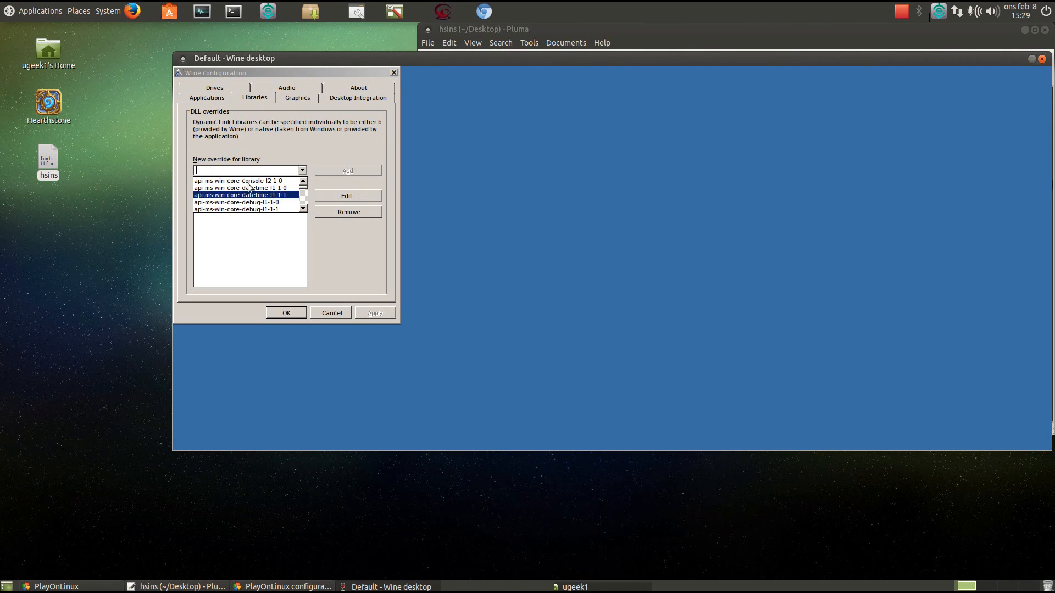
left_click(267, 239)
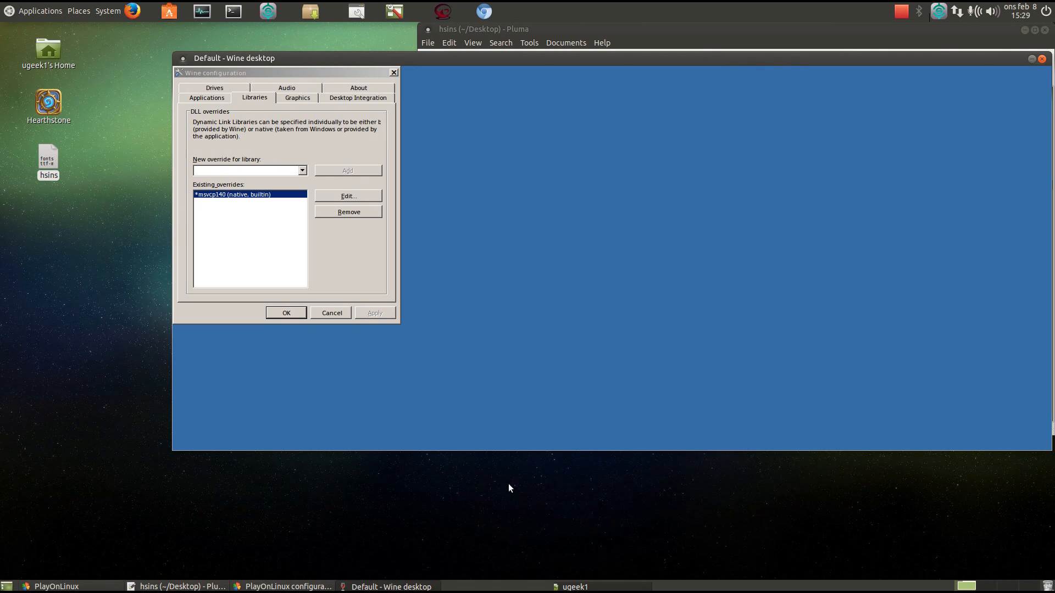
Review the vcrun2015 entry in the hsins notes and close the Wine desktop window.
left_click(176, 587)
left_click(521, 230)
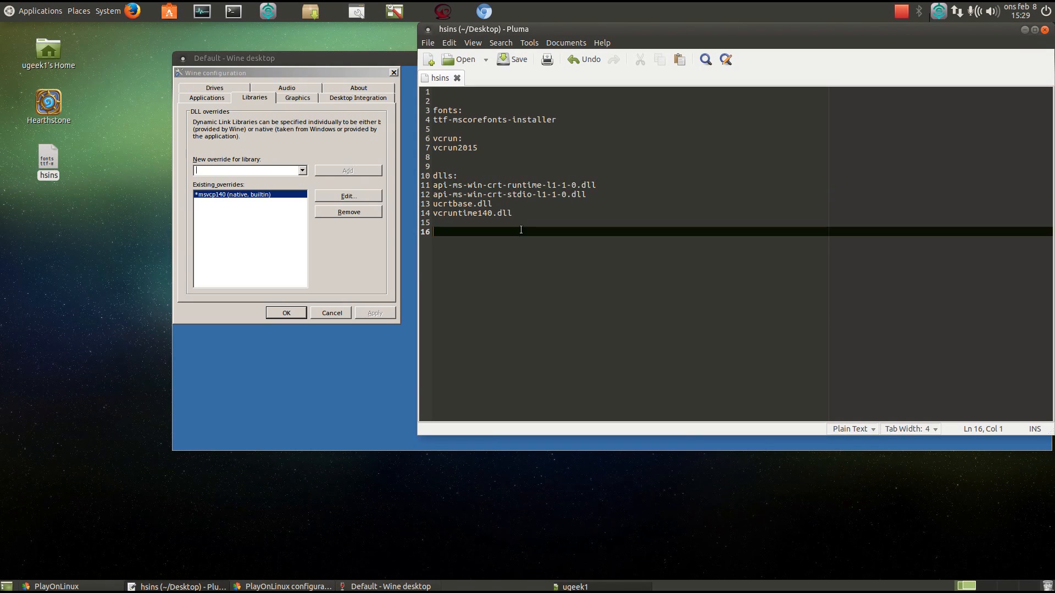
left_click_drag(482, 145, 423, 147)
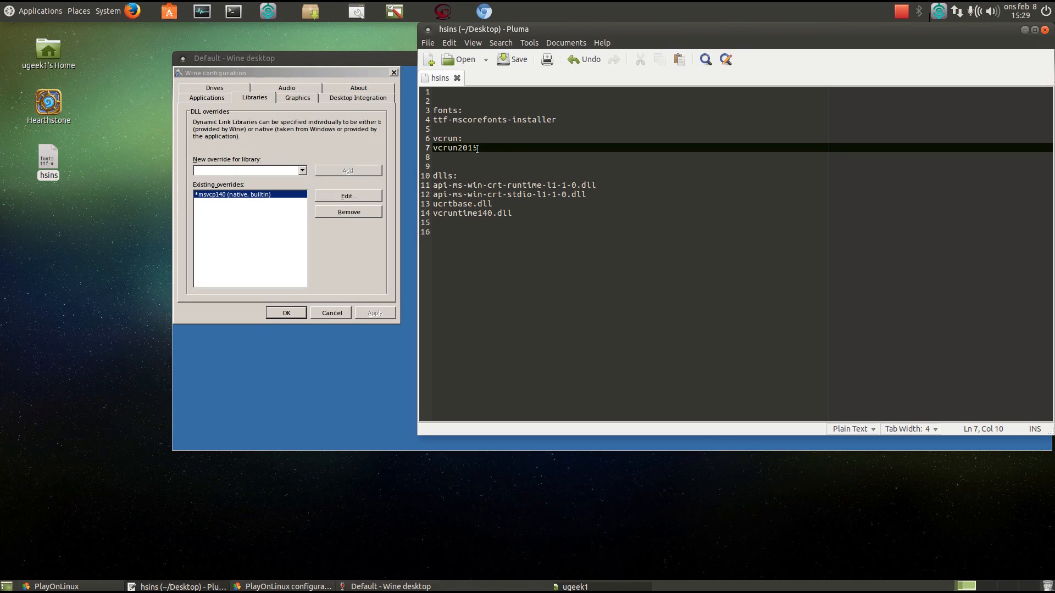
left_click(536, 146)
left_click(361, 59)
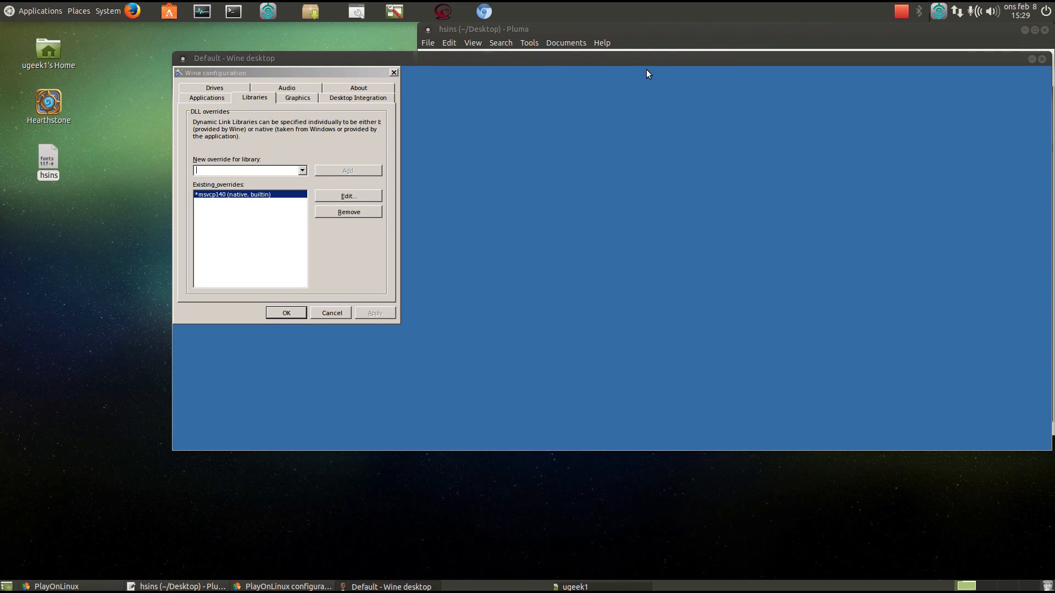
left_click(1042, 59)
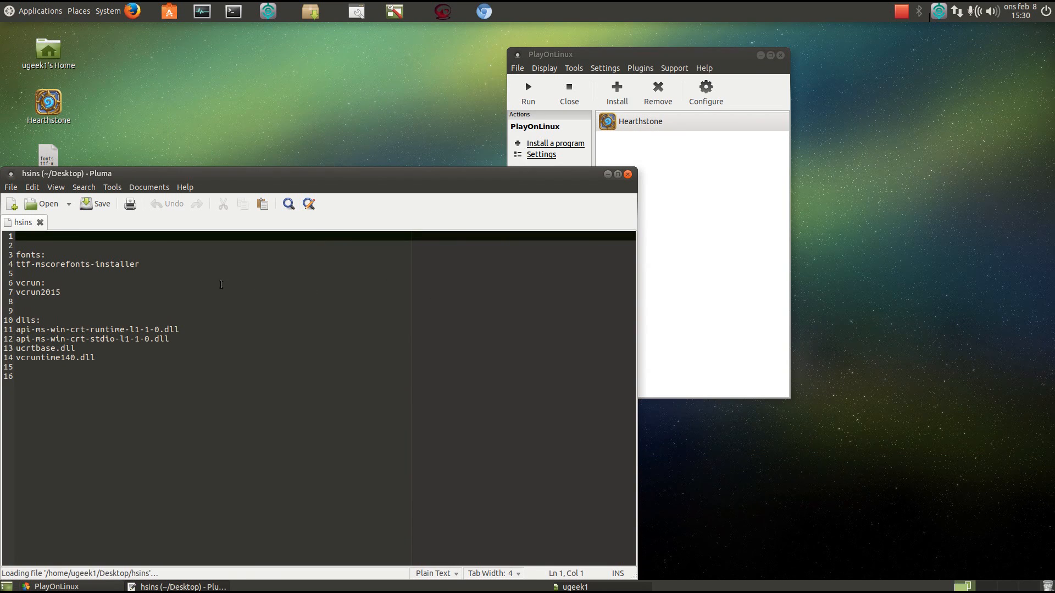
Review the ttf-mscorefonts-installer entry in the hsins notes and reposition the PlayOnLinux and notes windows to show both.
left_click(143, 263)
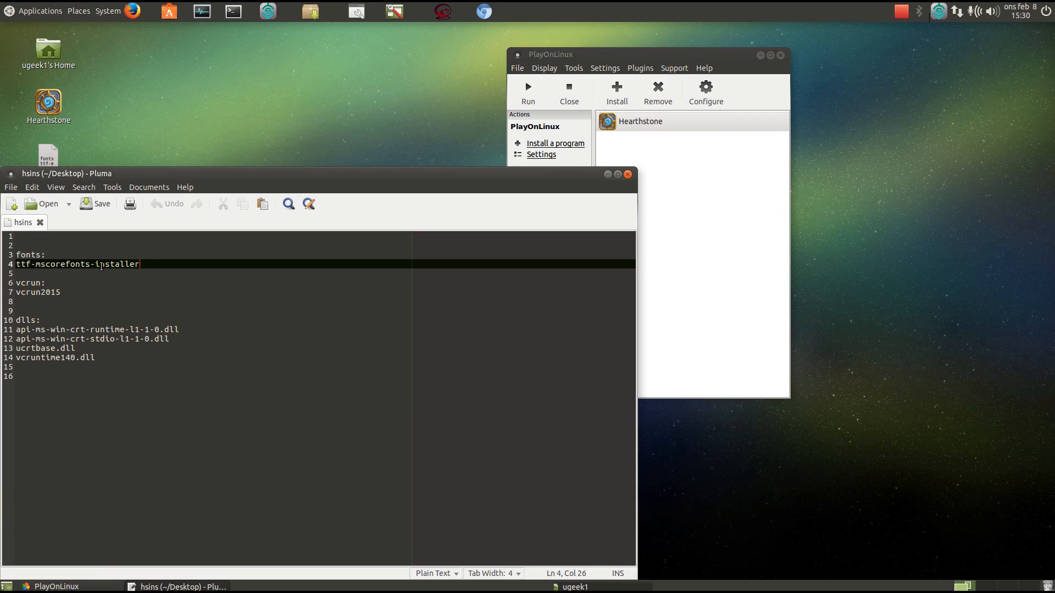
left_click(715, 231)
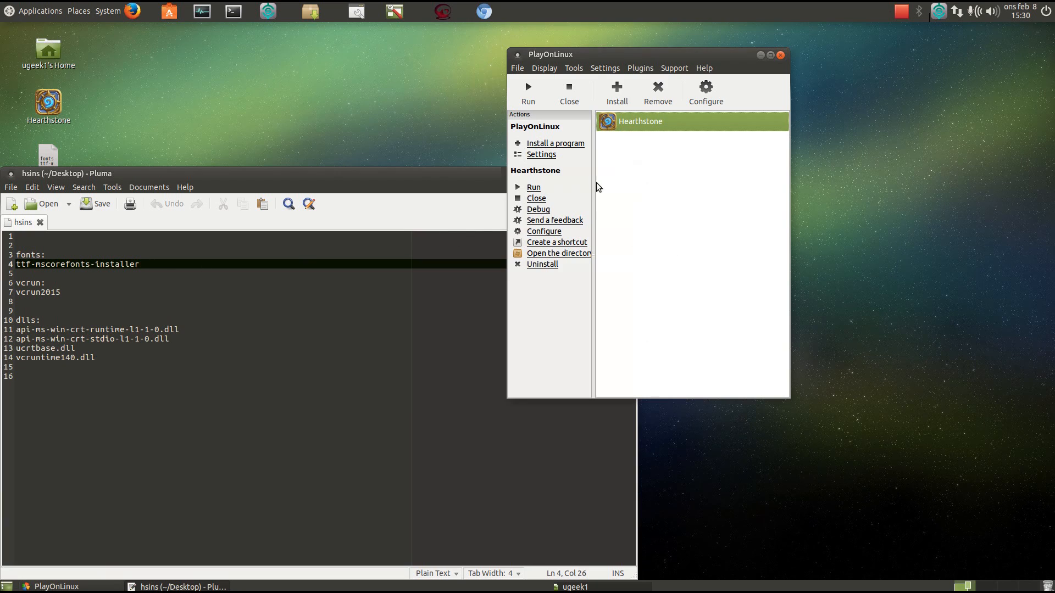
left_click_drag(608, 57, 715, 49)
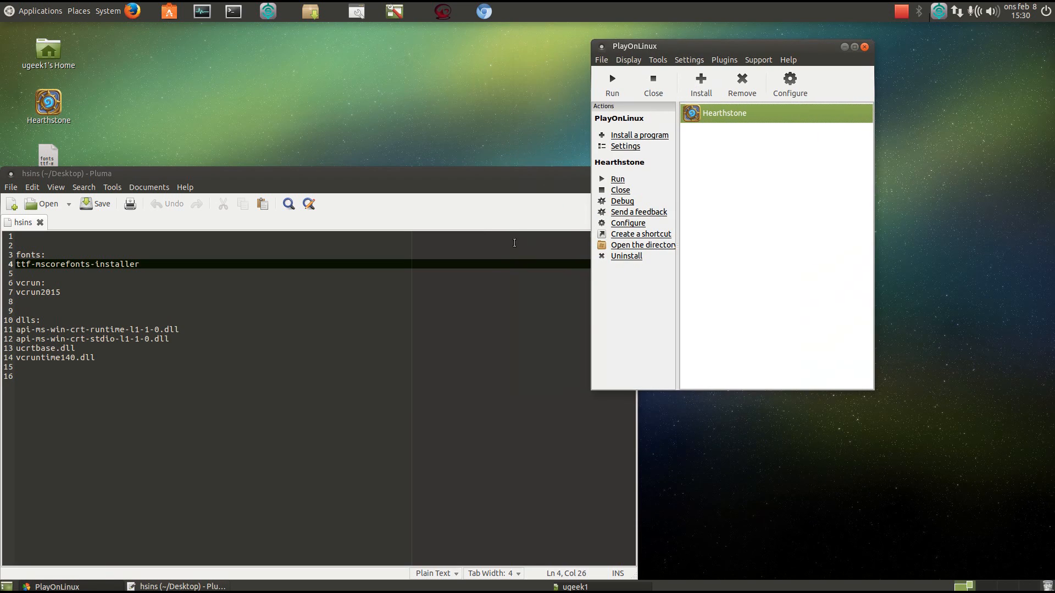
left_click_drag(427, 177, 466, 147)
left_click(721, 190)
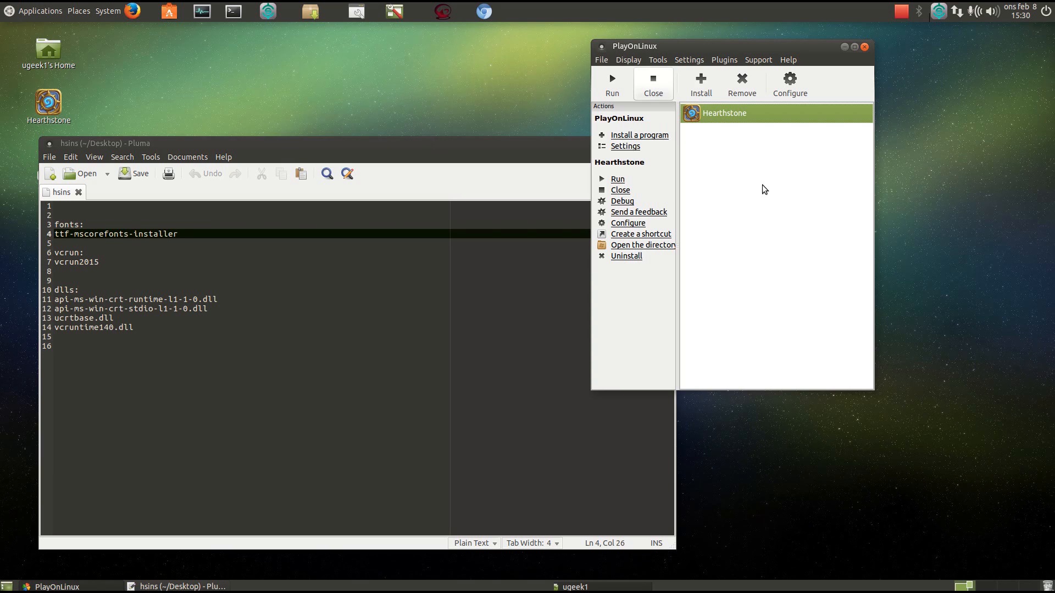
left_click(387, 103)
key("ctrl+space")
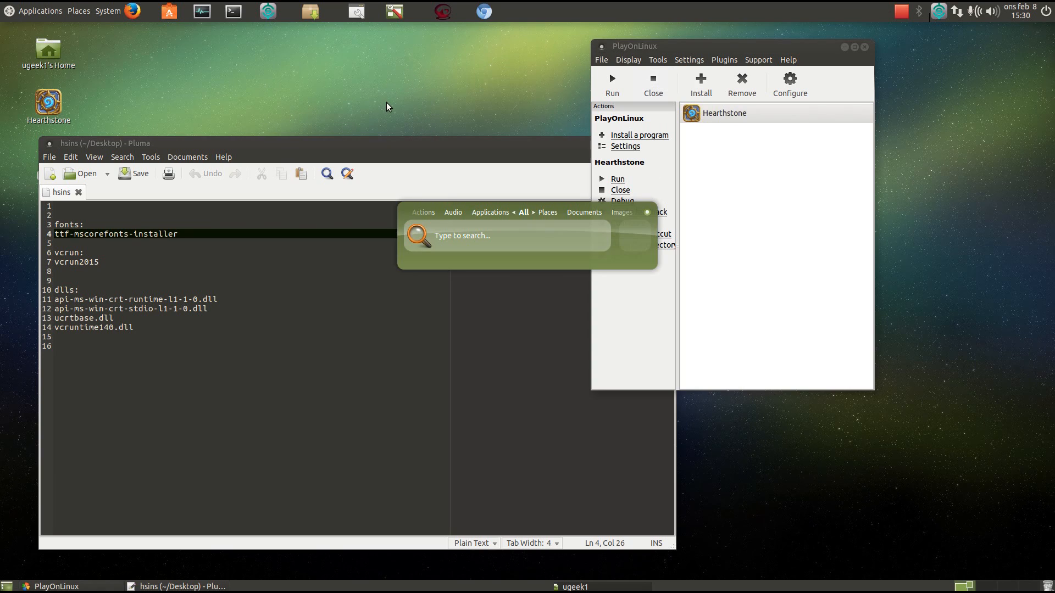
type("t")
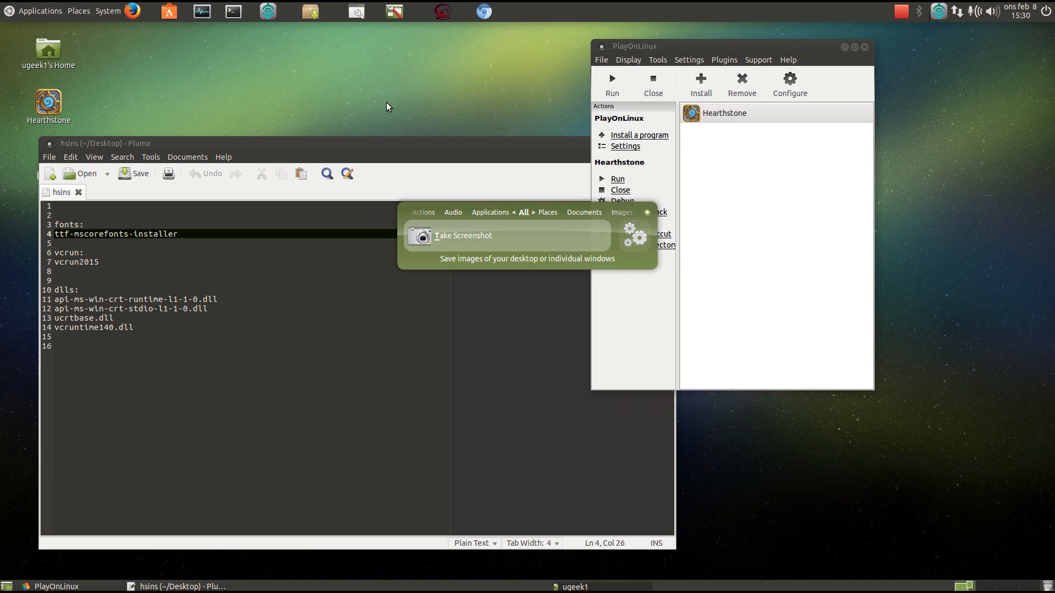
type("erm")
key("Return")
key("Up")
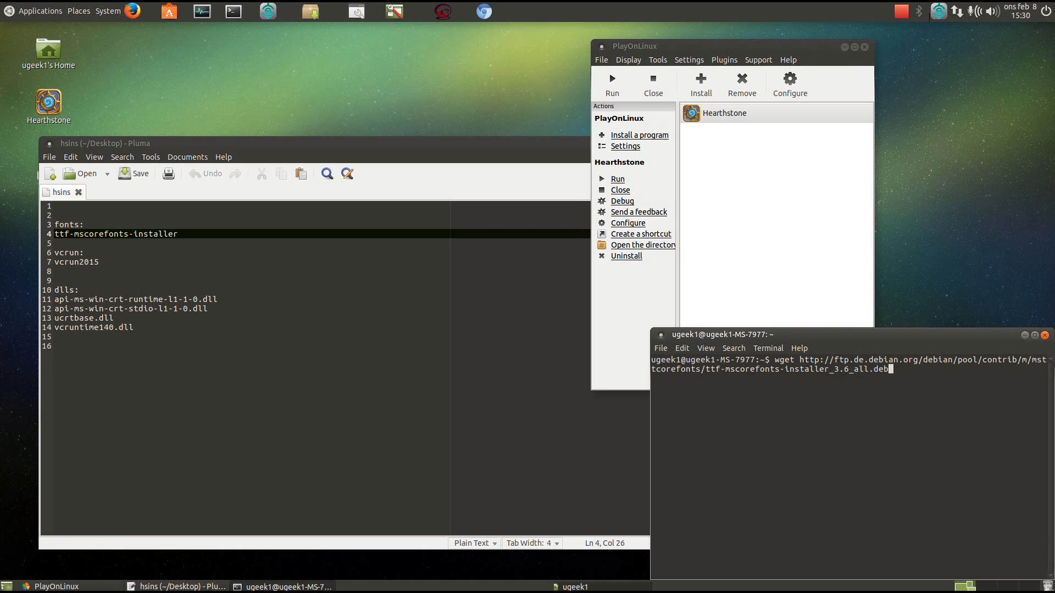
key("Return")
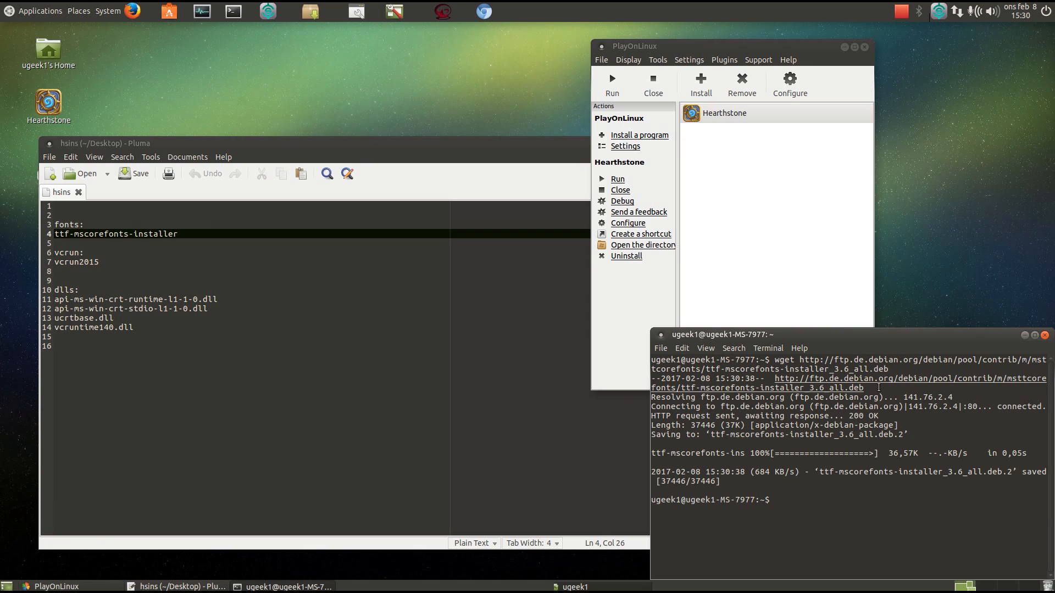
List the home folder's files and look through the command history for sudo dpkg -i ttf-mscorefonts-installer_3.6_all.deb without running it.
type("ls")
key("Return")
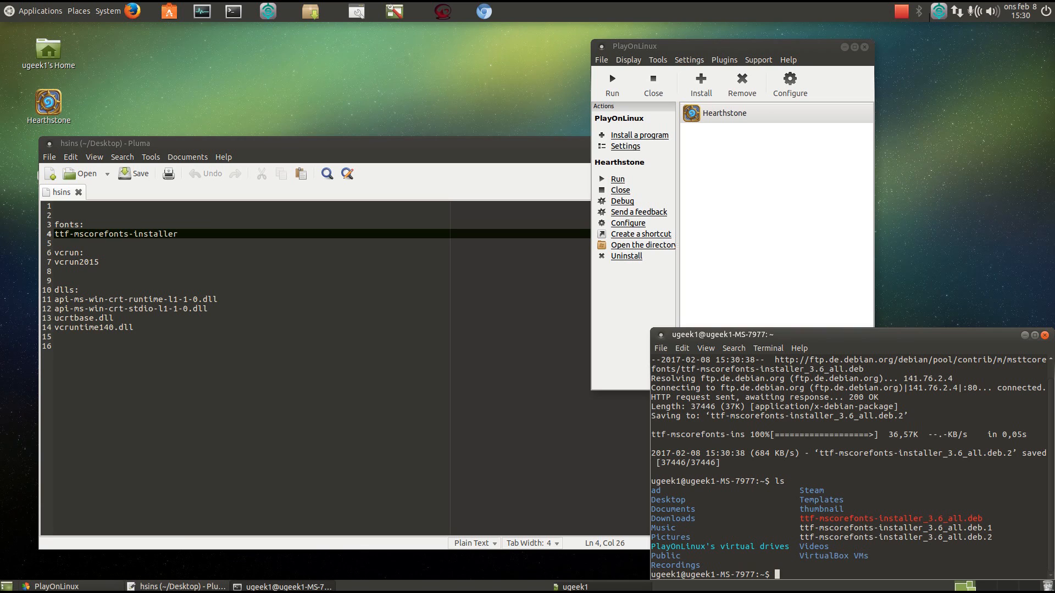
type("sudo nano /etc/default/grub")
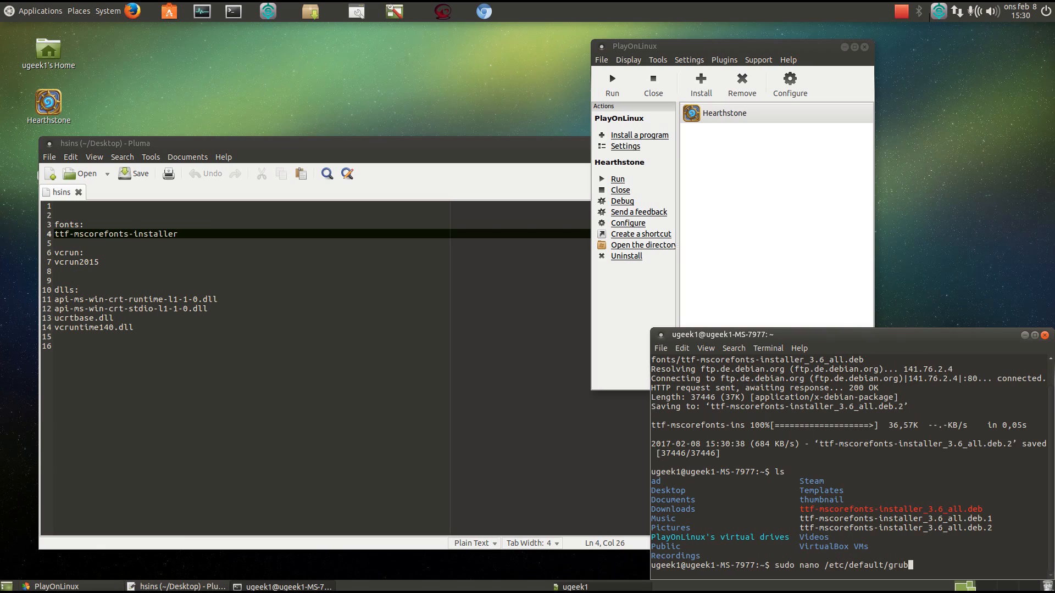
key("Up")
key("Up")
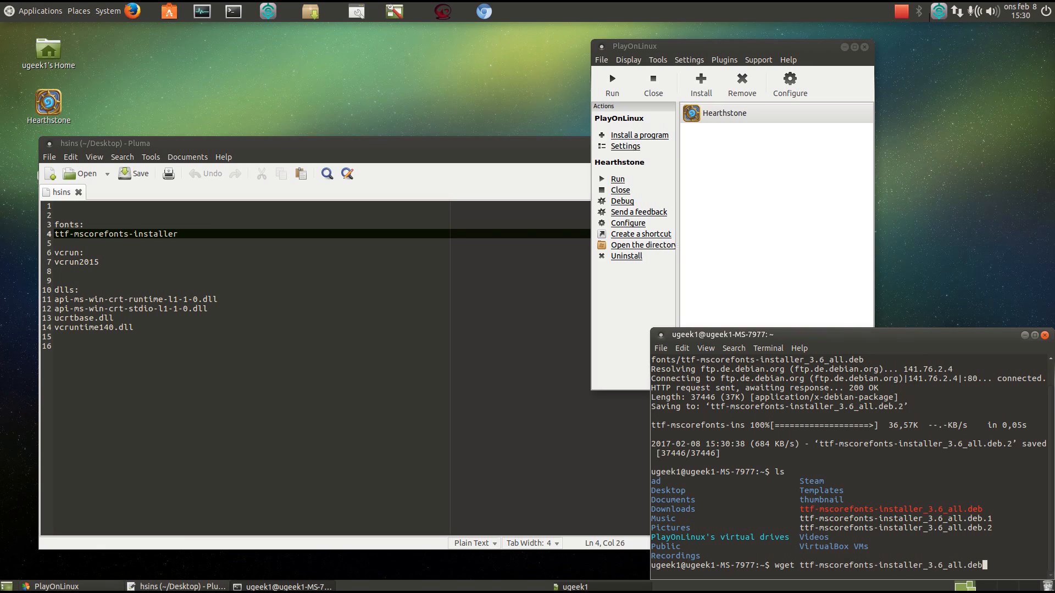
key("Up")
key("Up")
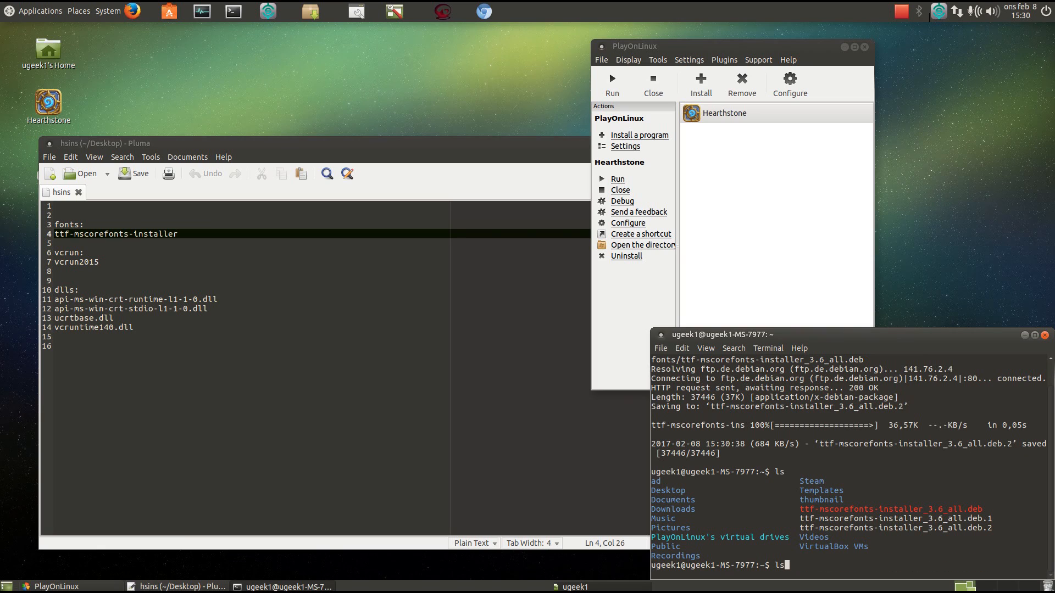
key("Up")
key("Up")
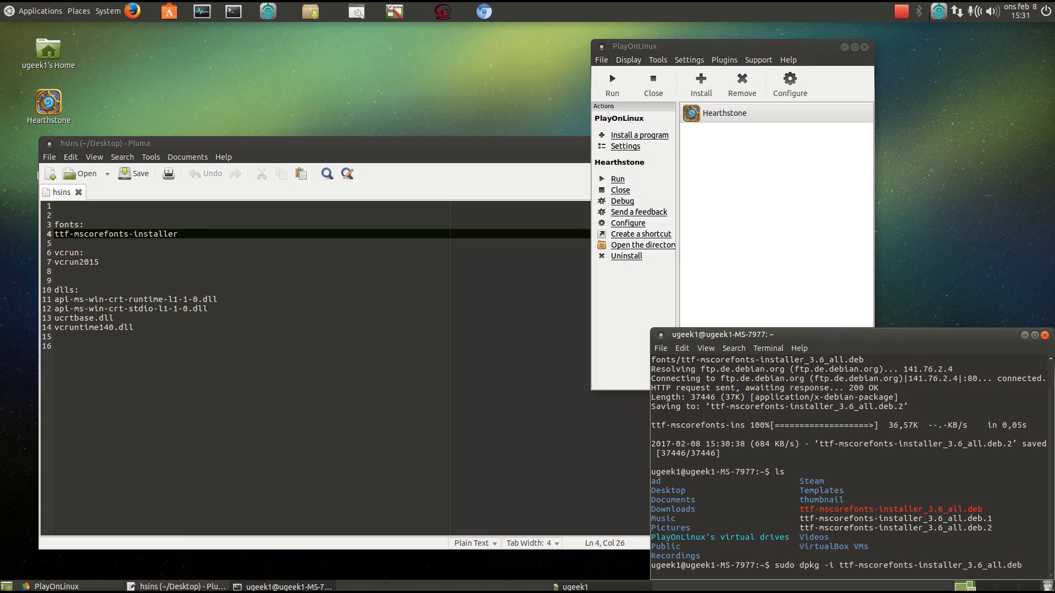
key("Up")
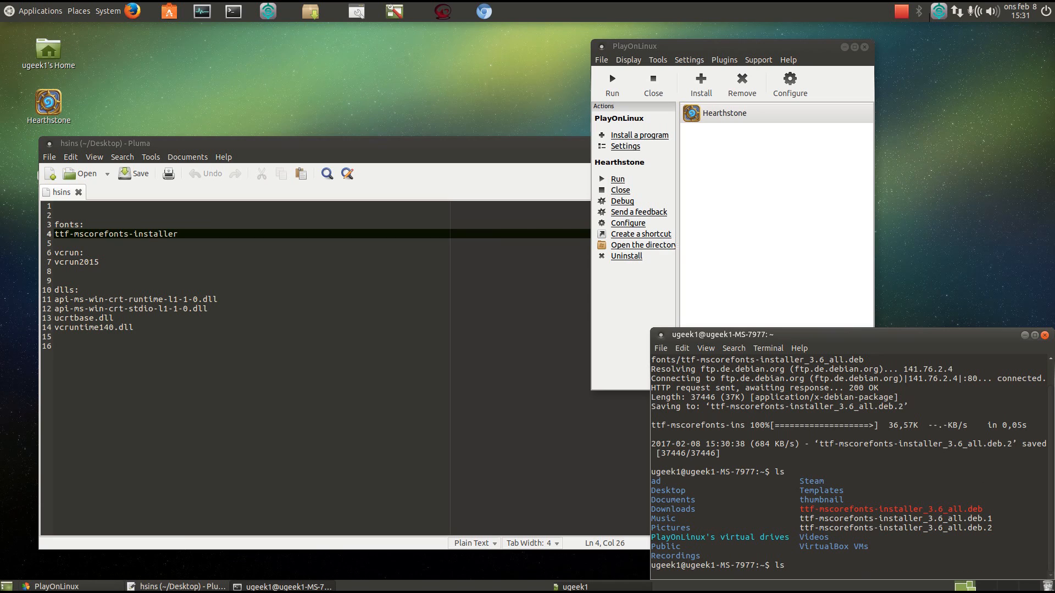
Write out the command sudo apt-get upgrade without running it, and close the terminal.
key("BackSpace")
key("BackSpace")
type("su")
type("do apt-get")
type(" updat")
type("e")
key("BackSpace")
key("BackSpace")
key("BackSpace")
key("BackSpace")
type("grad")
left_click_drag(937, 338, 795, 271)
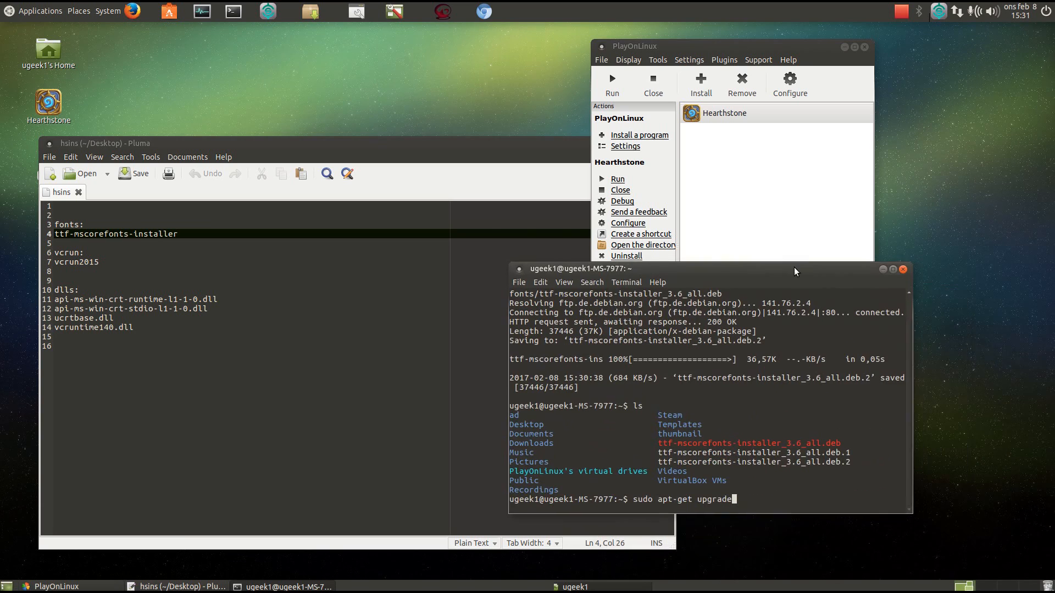
left_click(903, 269)
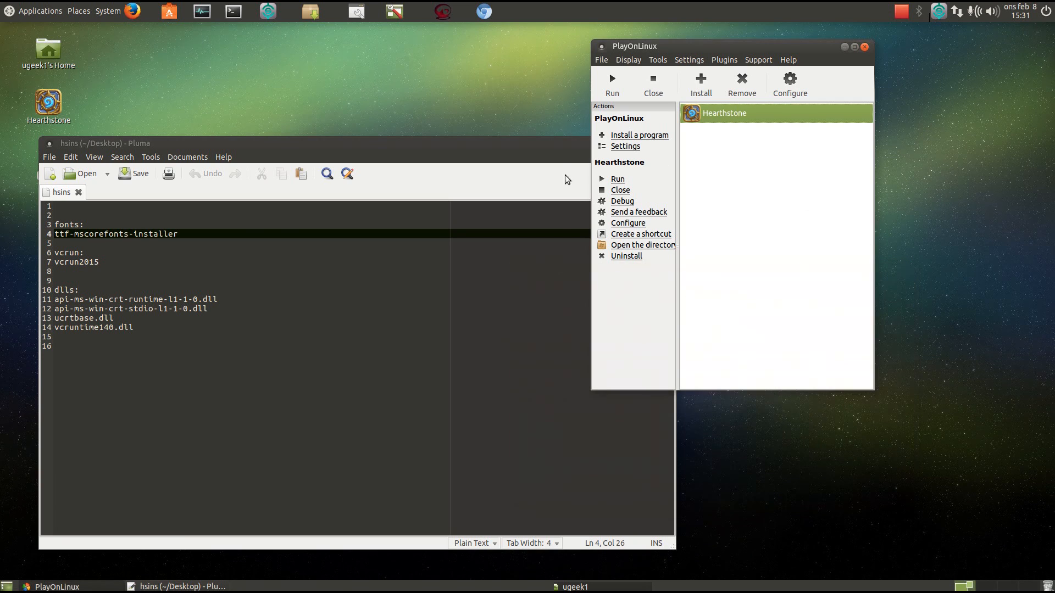
Close the hsins notes file and move the PlayOnLinux window nearer the middle of the desktop.
left_click(534, 146)
left_click(669, 144)
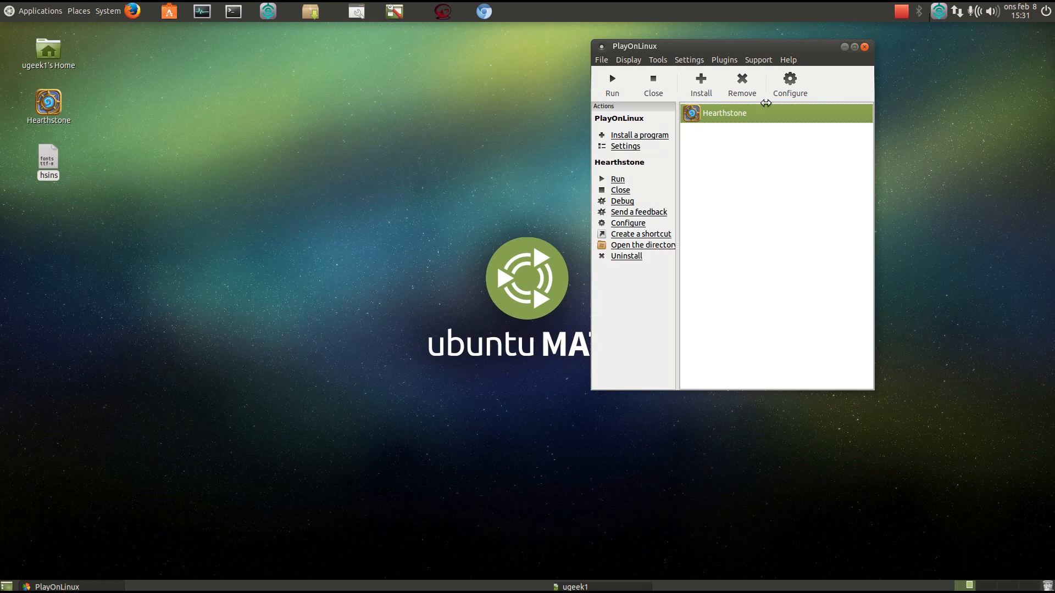
left_click_drag(773, 50, 643, 57)
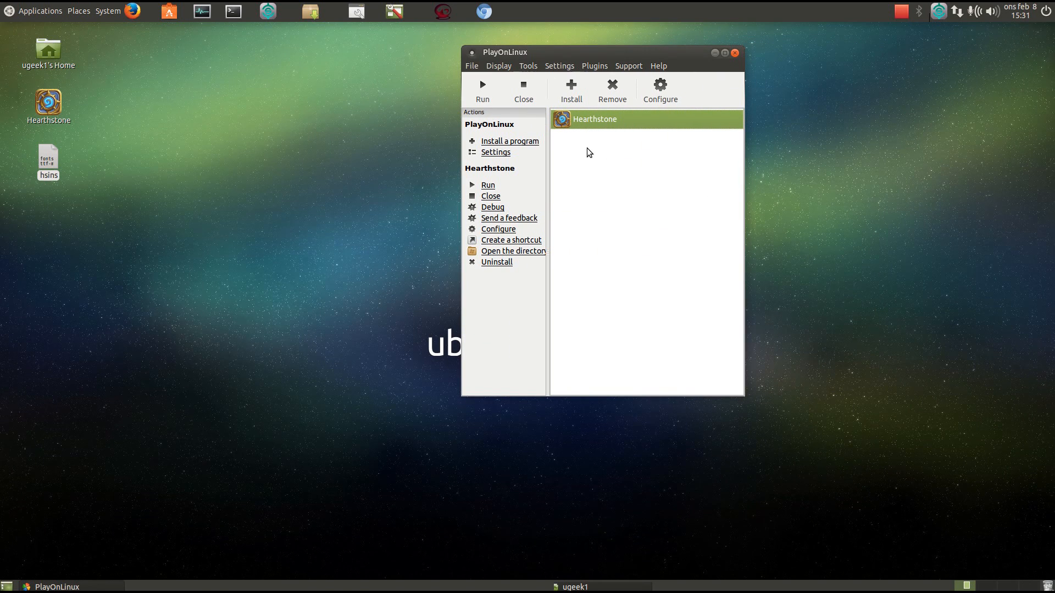
Search the PlayOnLinux install menu for fonts and start installing Microsoft Fonts.
left_click(572, 91)
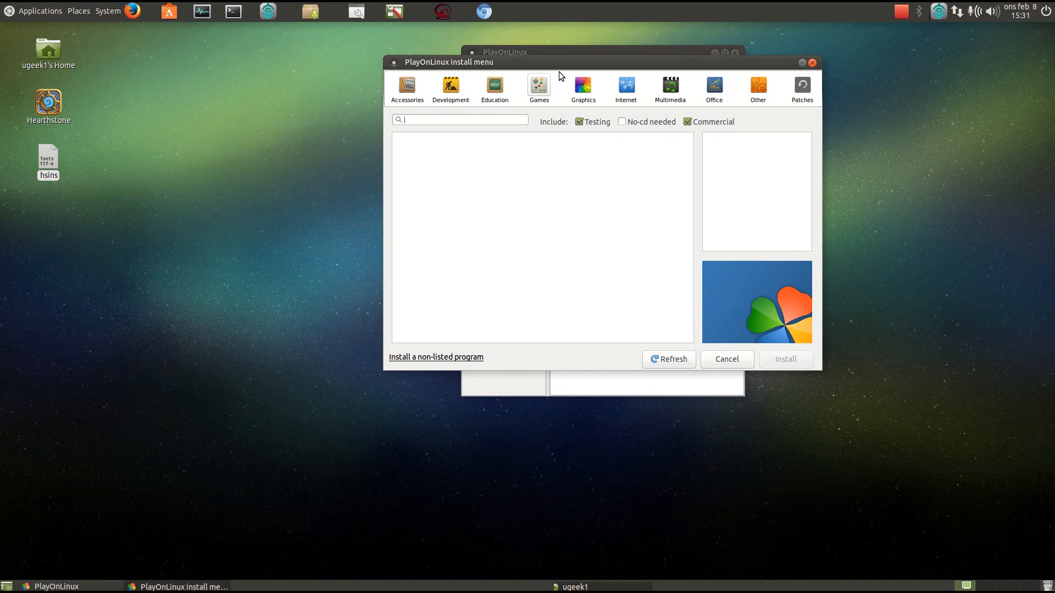
left_click(582, 87)
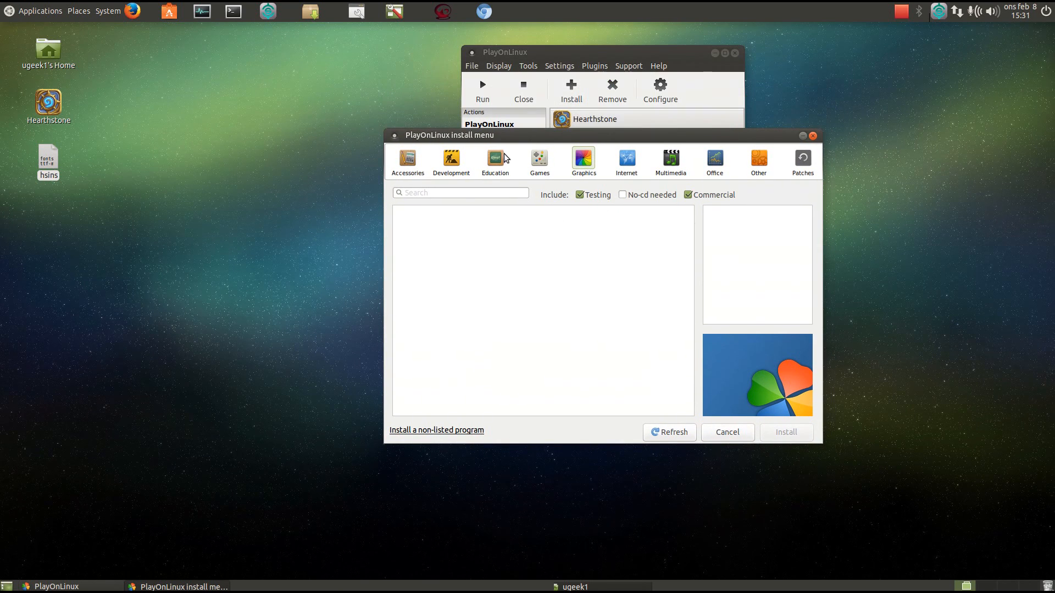
left_click(464, 193)
type("fonts")
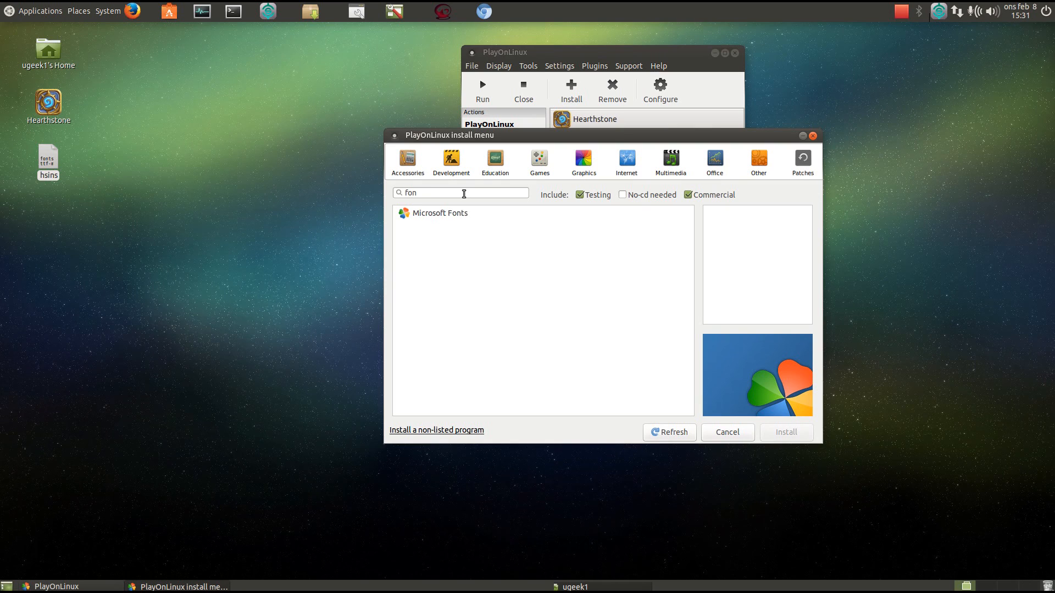
left_click(441, 213)
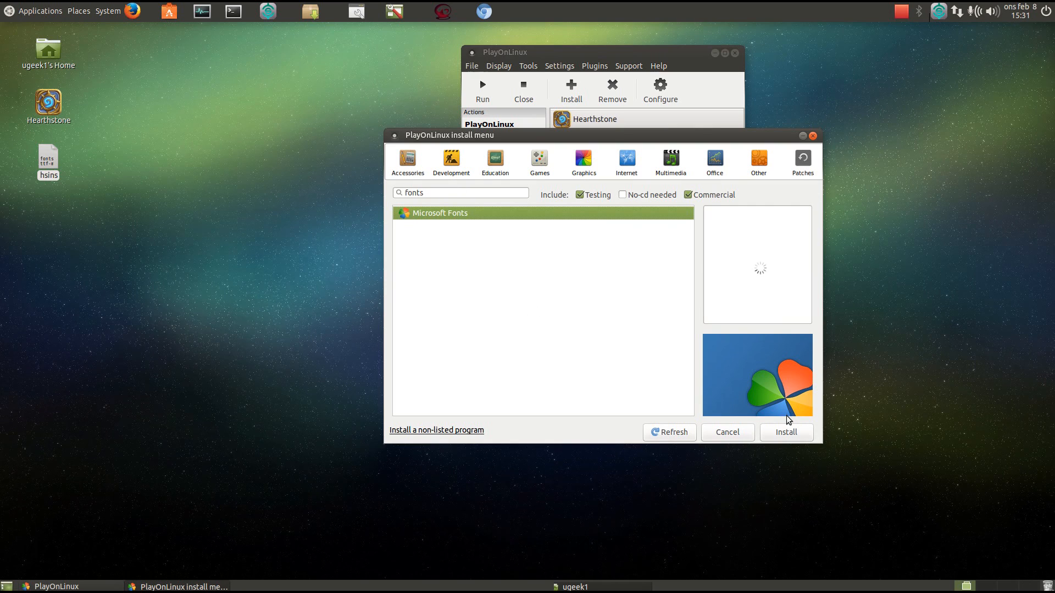
left_click(787, 432)
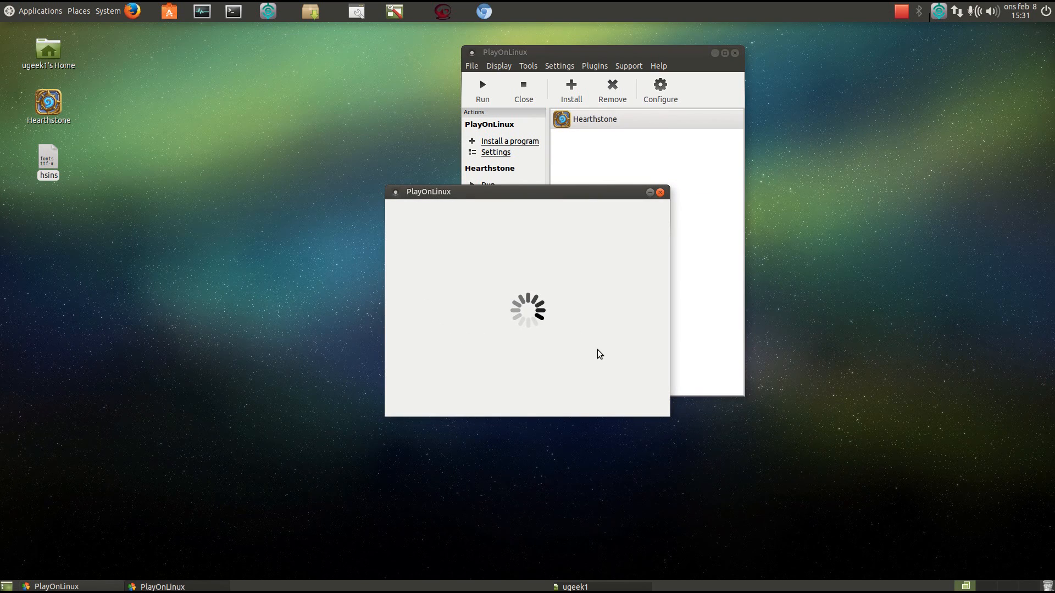
Choose Hearthstone as the prefix for the Microsoft fonts, then cancel the installation wizard.
left_click(589, 409)
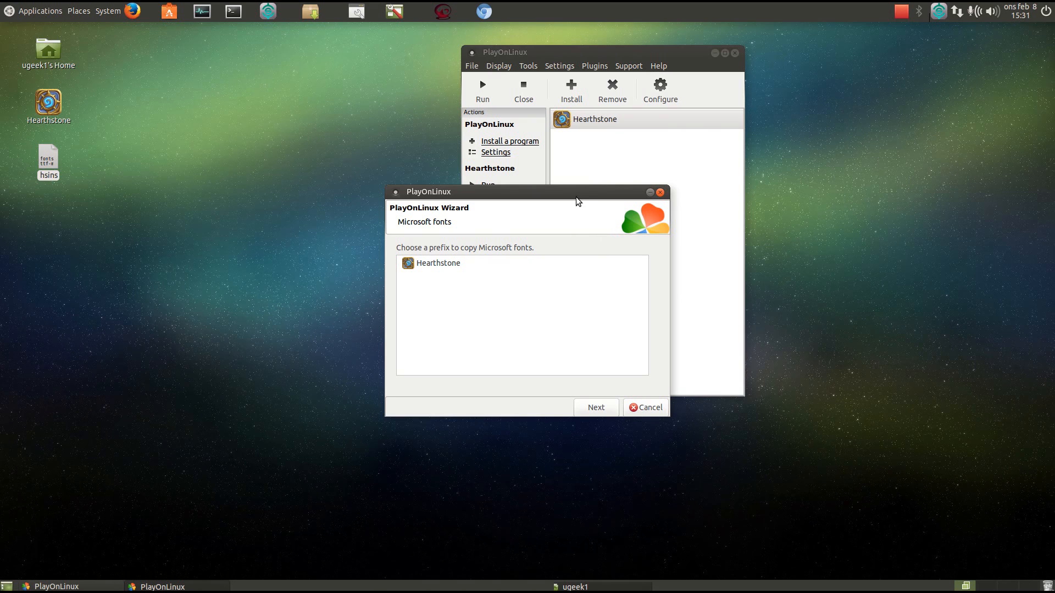
left_click_drag(576, 197, 333, 114)
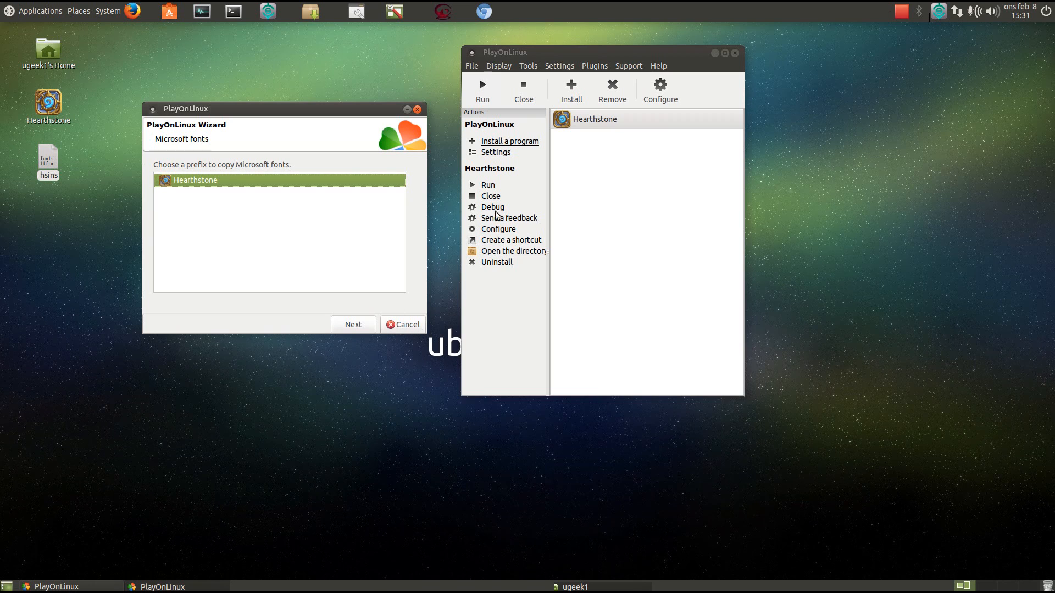
left_click(410, 327)
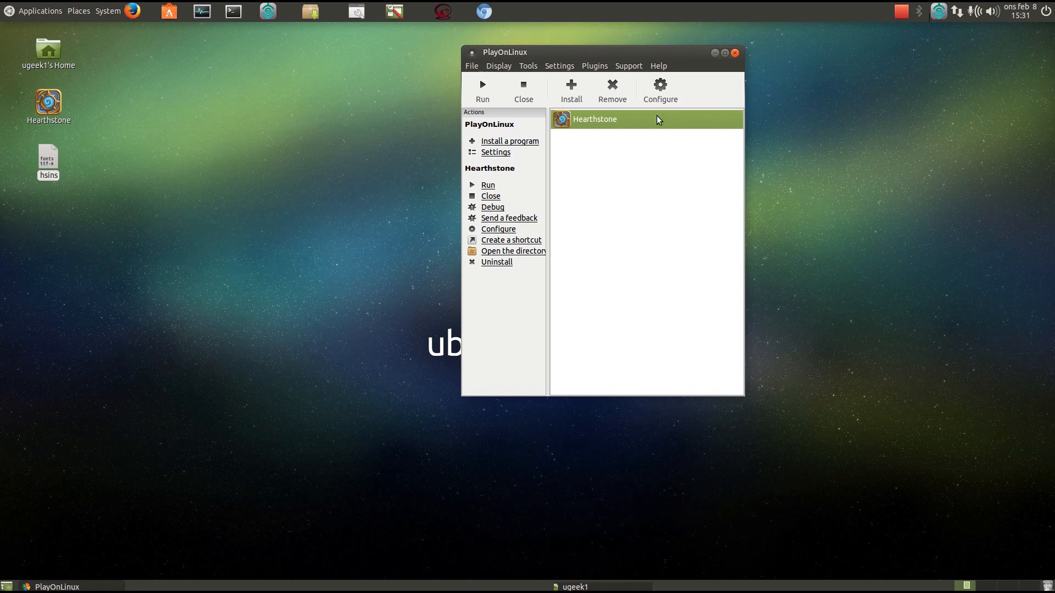
Run Hearthstone from PlayOnLinux and move its Wine desktop window up so the whole game is visible.
left_click(492, 97)
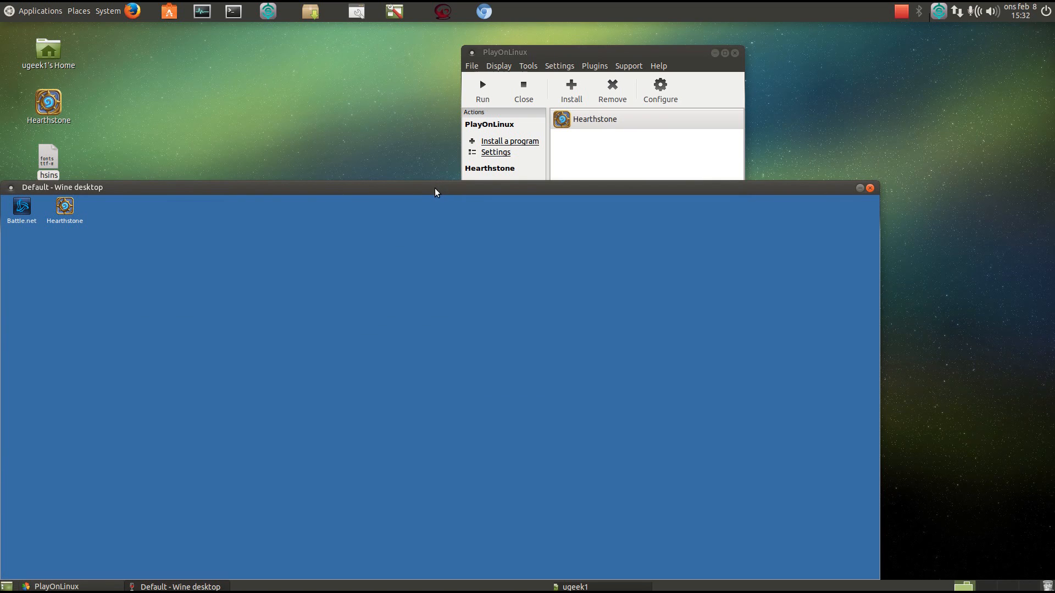
left_click_drag(436, 192, 534, 96)
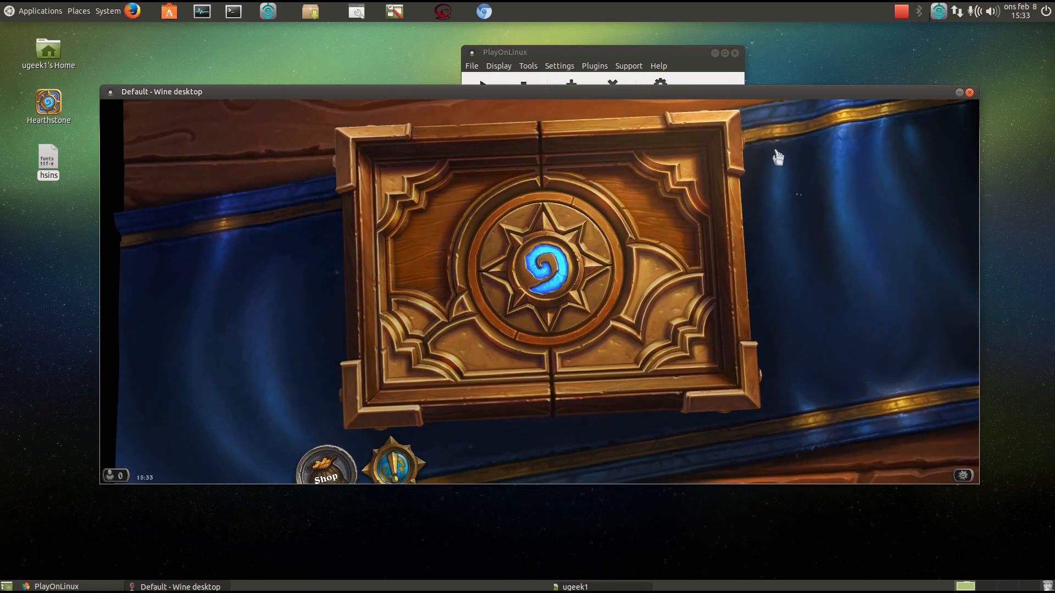
left_click_drag(784, 96, 784, 80)
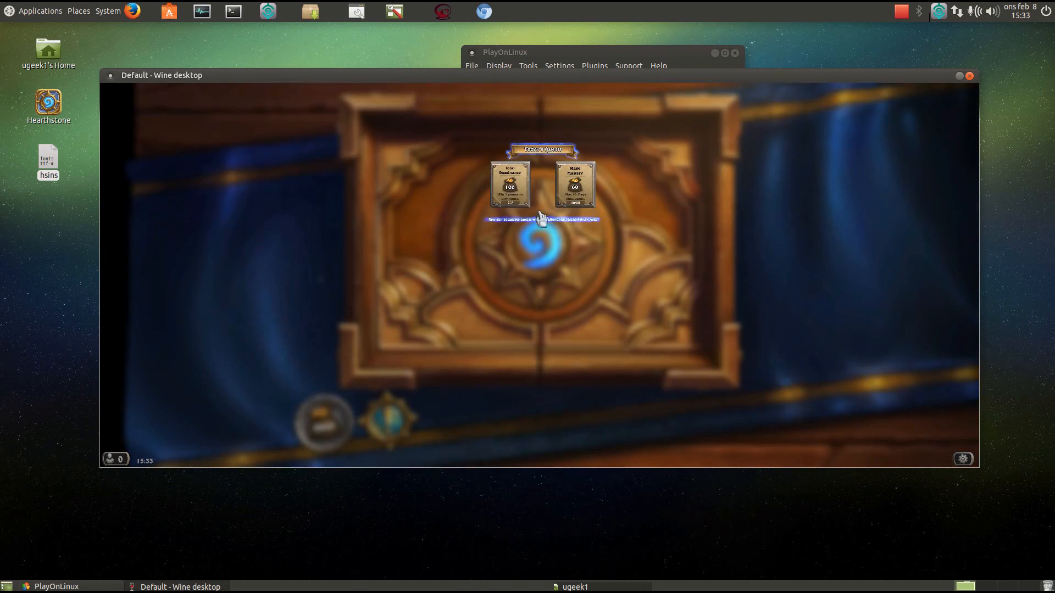